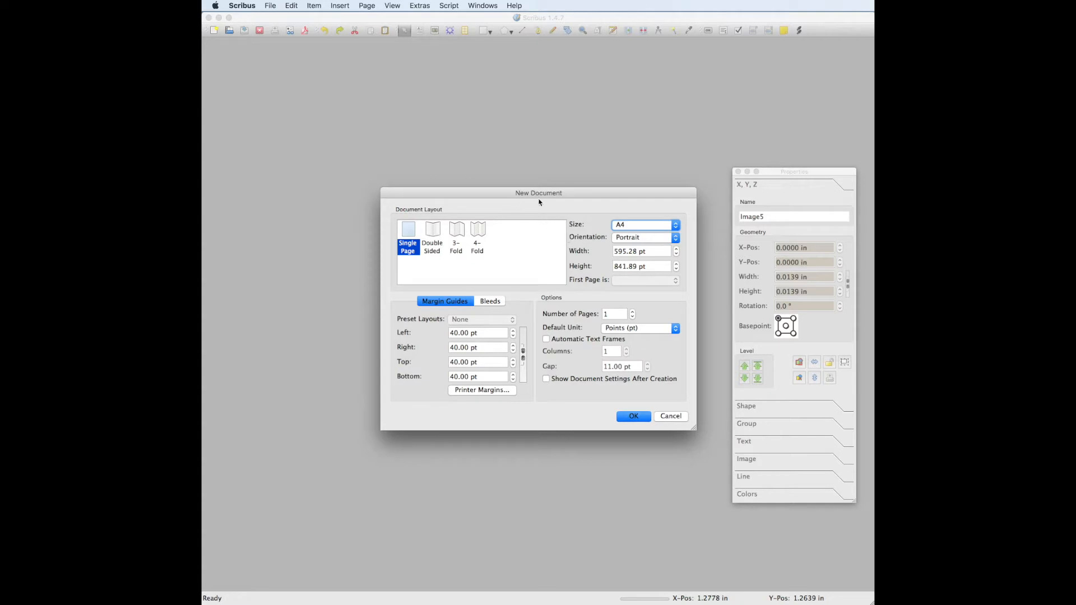
Create a single-page portrait document measured in inches, 11 in wide and 17 in high
left_click(645, 330)
left_click(621, 348)
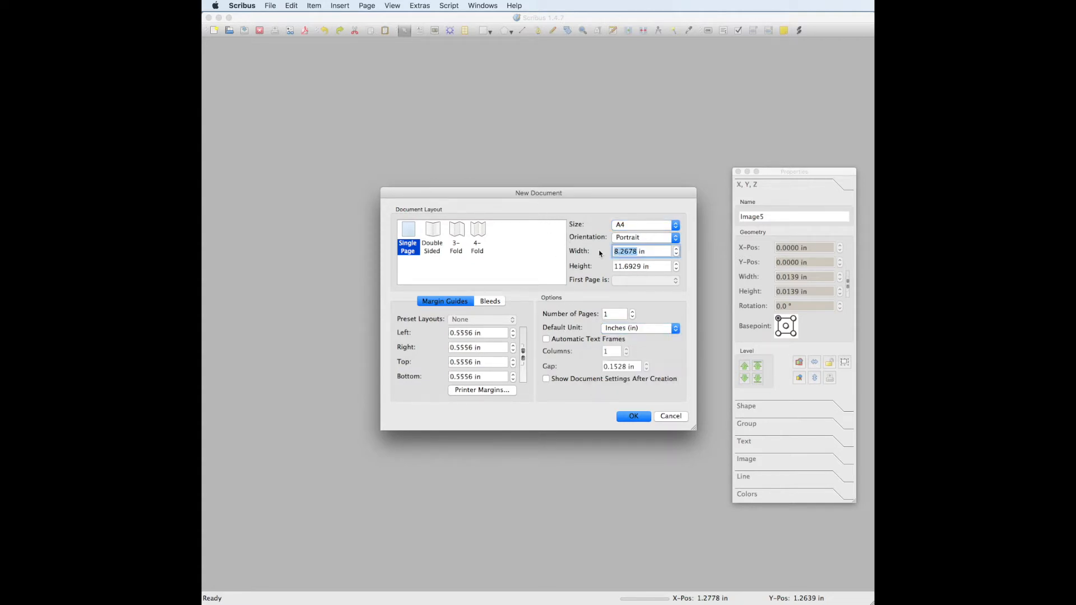
type("11")
left_click(634, 267)
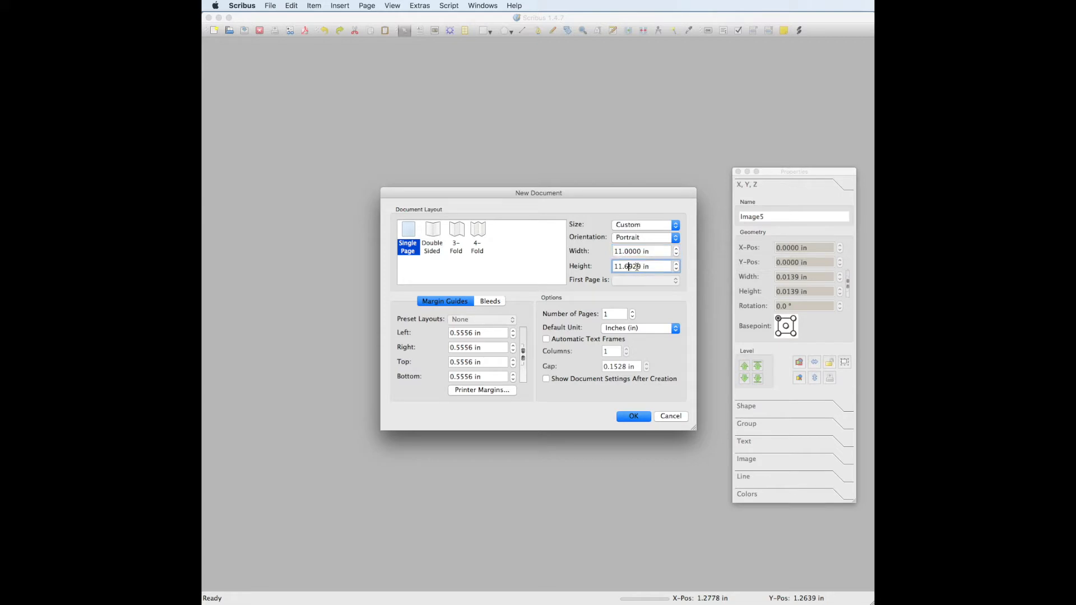
left_click_drag(641, 268, 603, 269)
type("17")
left_click(622, 251)
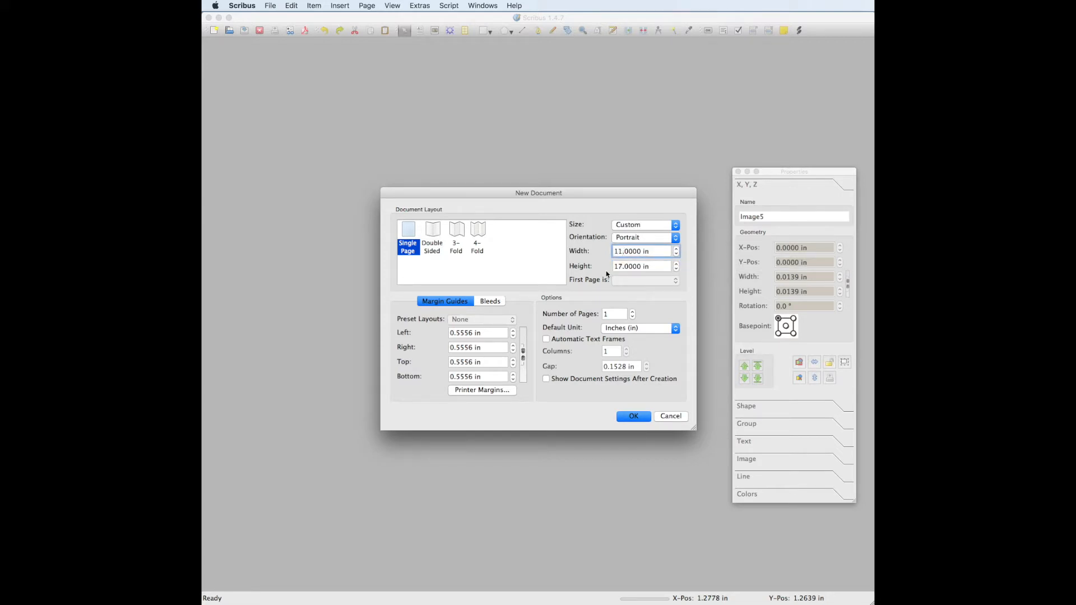
left_click(638, 416)
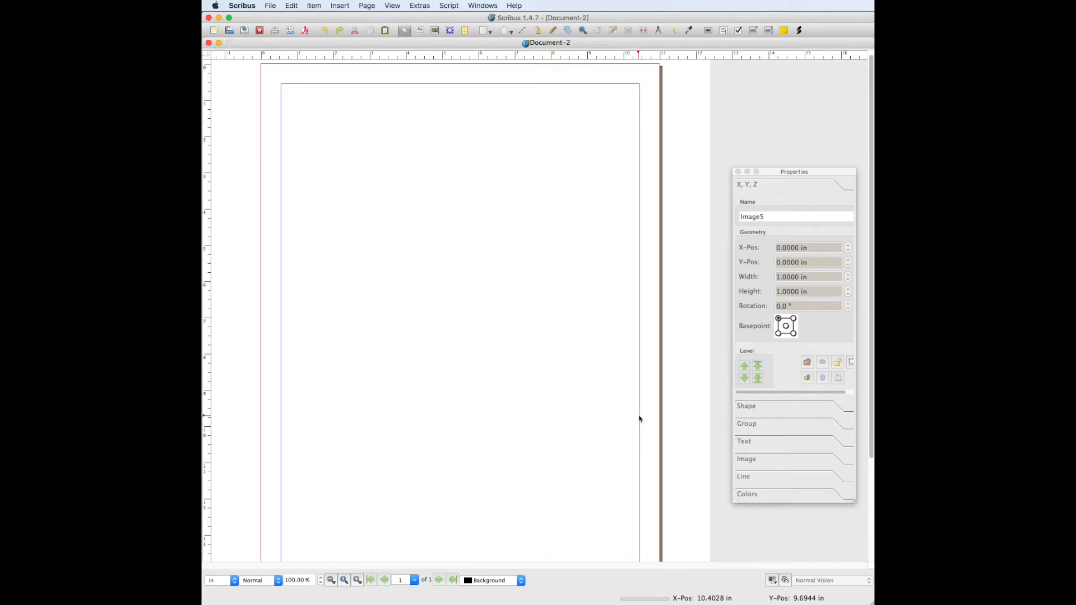
Insert an image frame 11 in wide and 17 in high and move it to cover the whole page
left_click(436, 32)
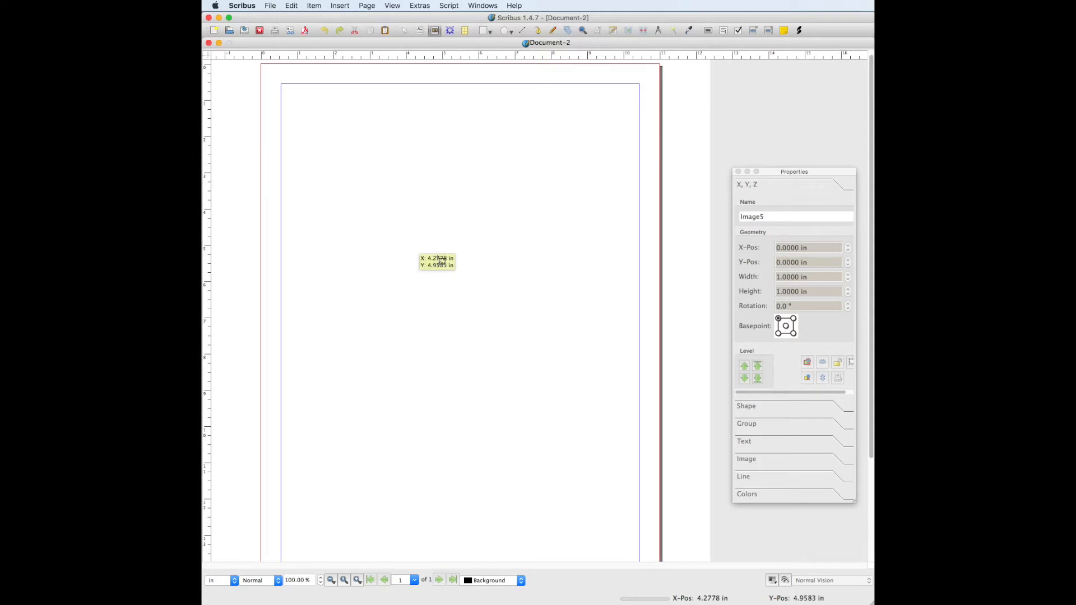
left_click(440, 221)
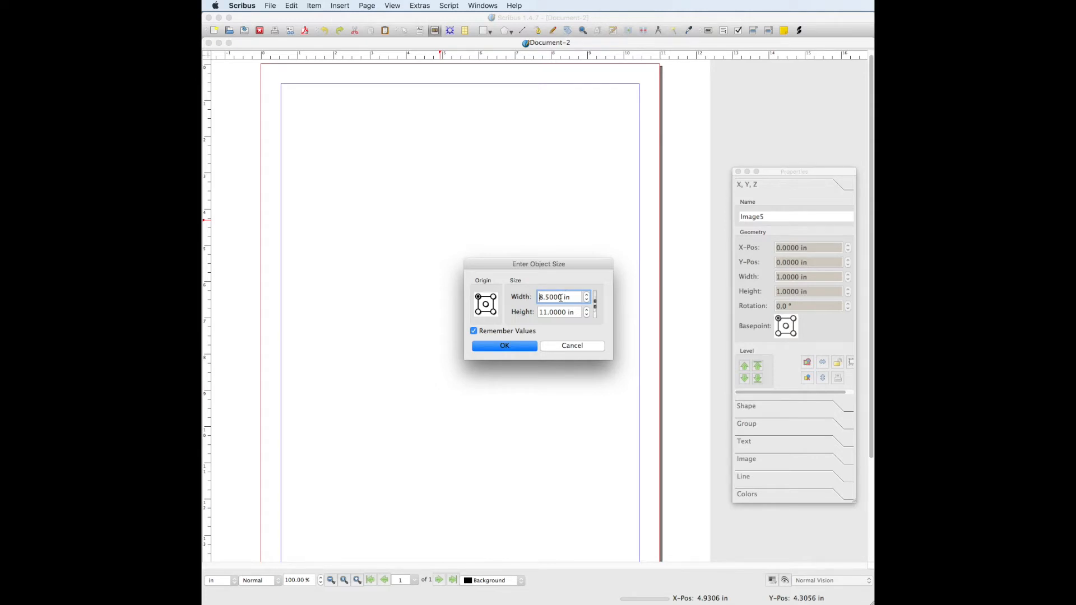
left_click_drag(560, 298, 540, 298)
type("11")
left_click(566, 312)
left_click_drag(565, 312, 539, 312)
type("17")
key("Return")
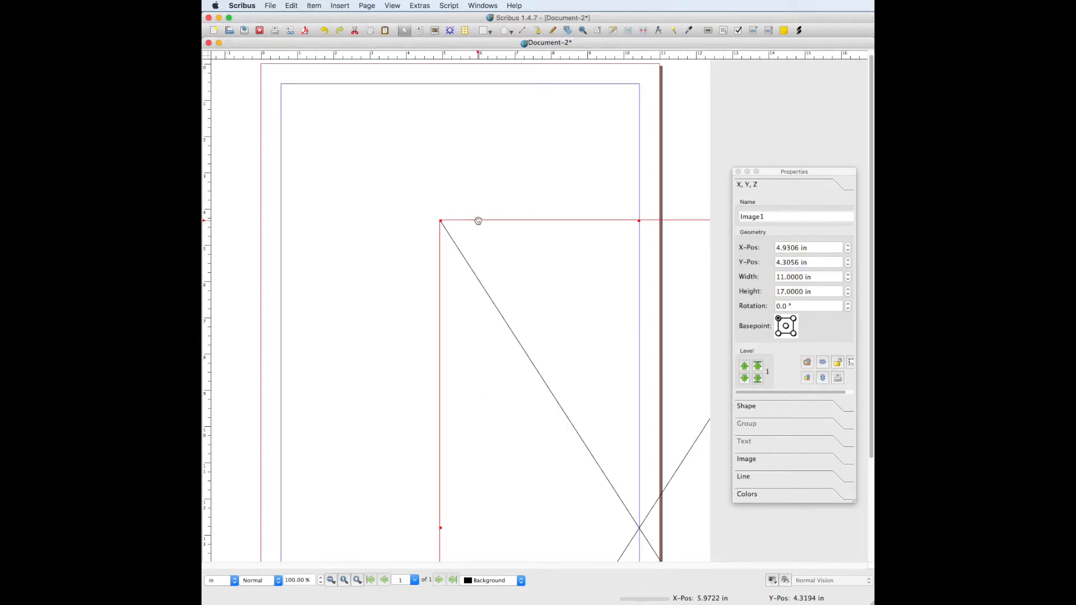
left_click_drag(478, 220, 301, 70)
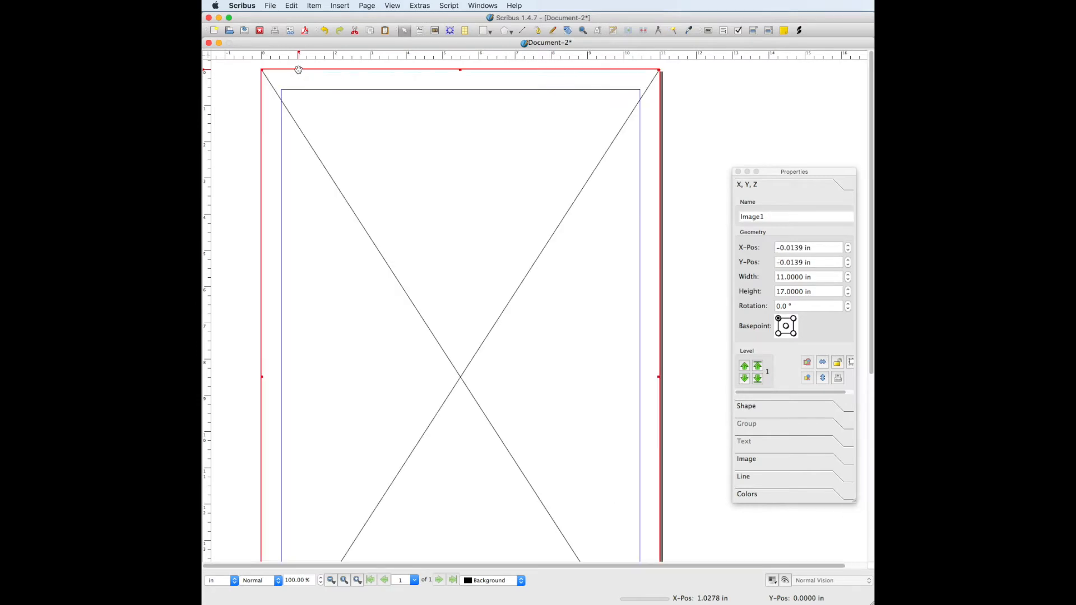
Load people-2599319_2.jpg from the Files folder on the Desktop into the image frame
right_click(482, 264)
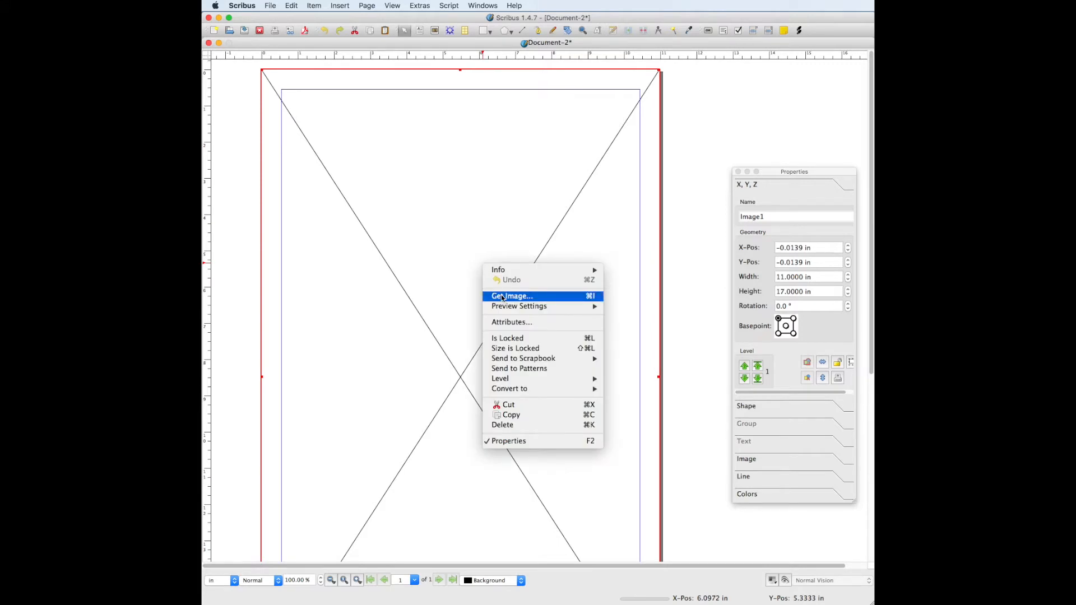
left_click(502, 298)
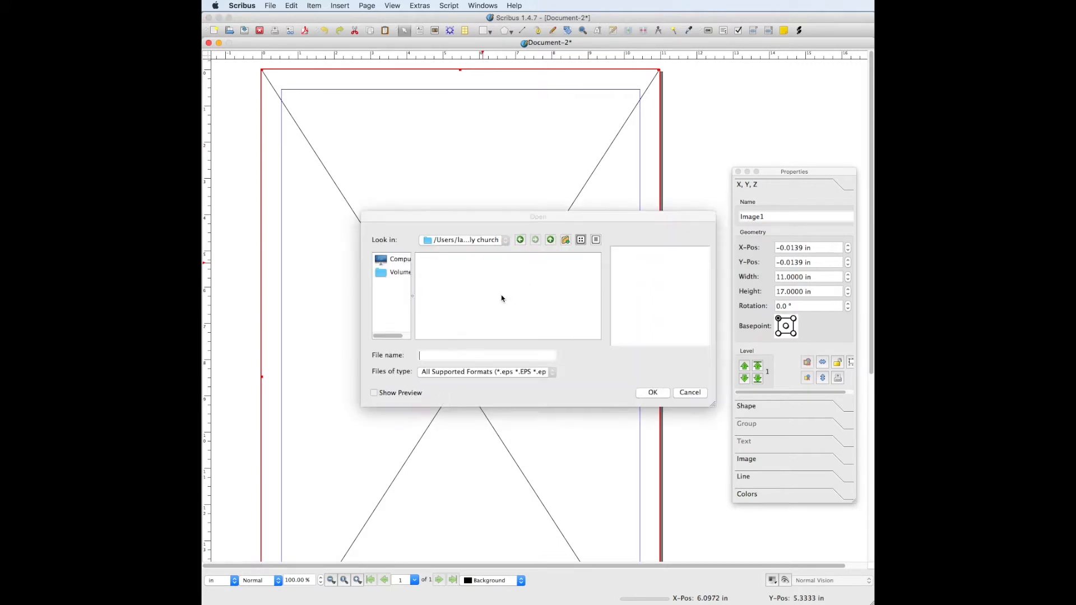
left_click(475, 240)
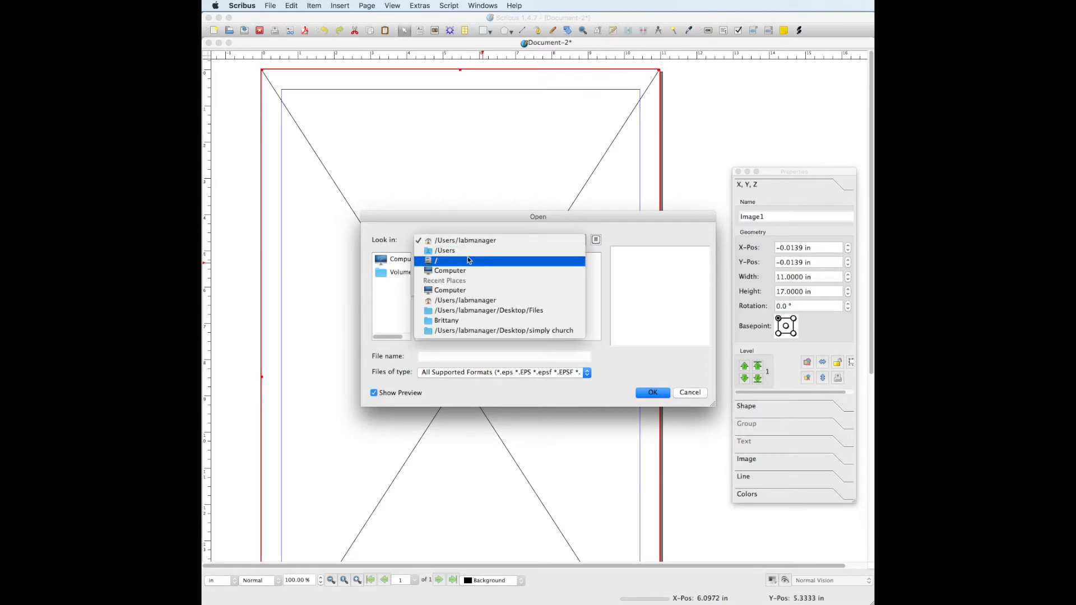
left_click(489, 310)
left_click(462, 293)
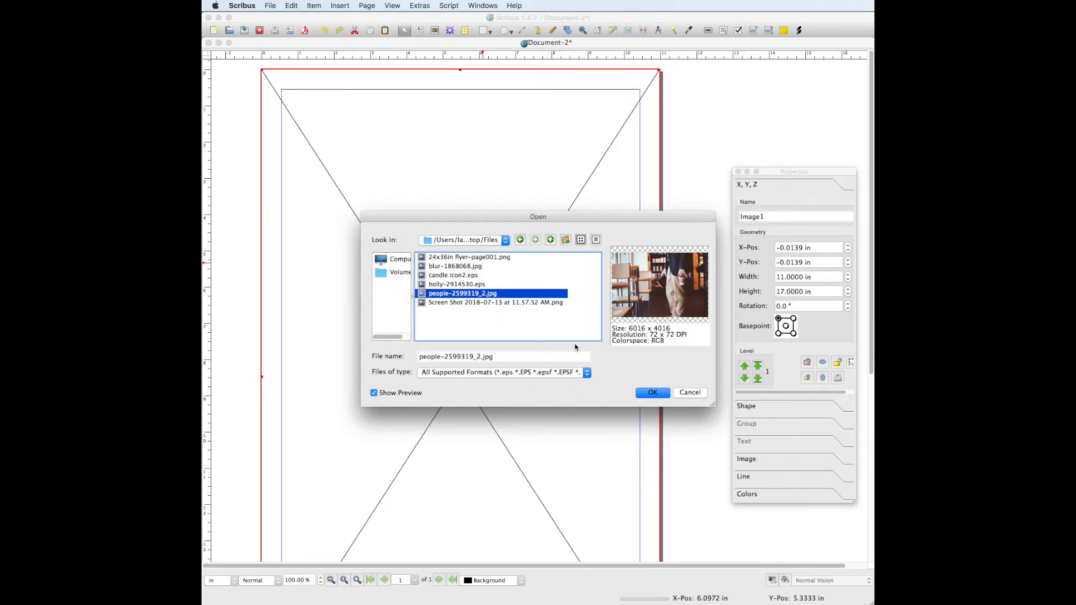
left_click(652, 393)
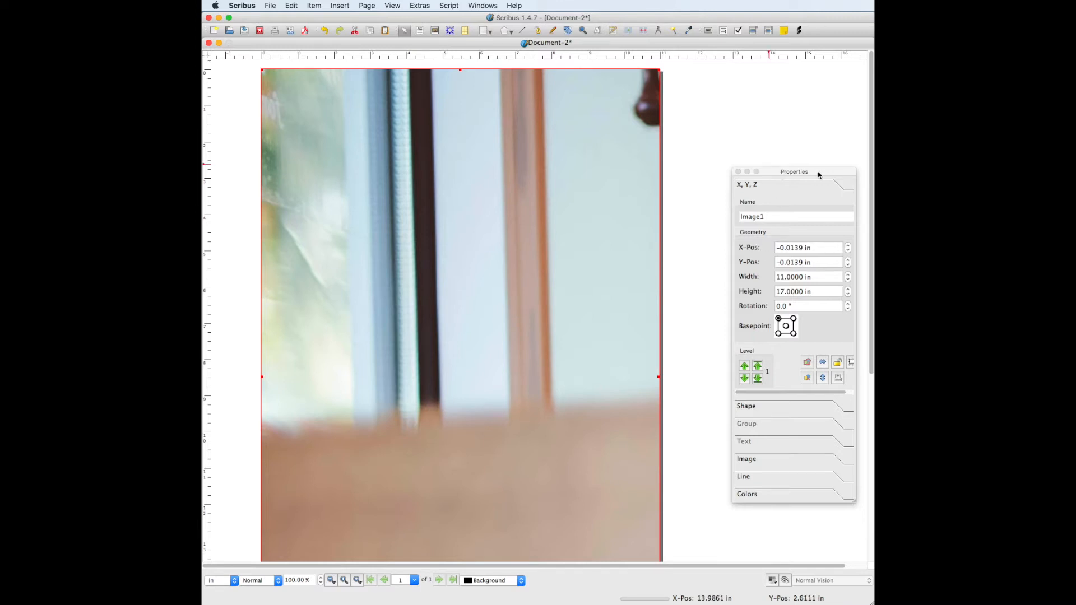
Set the photo's X-Scale and Y-Scale to 50% in the image properties
left_click(480, 5)
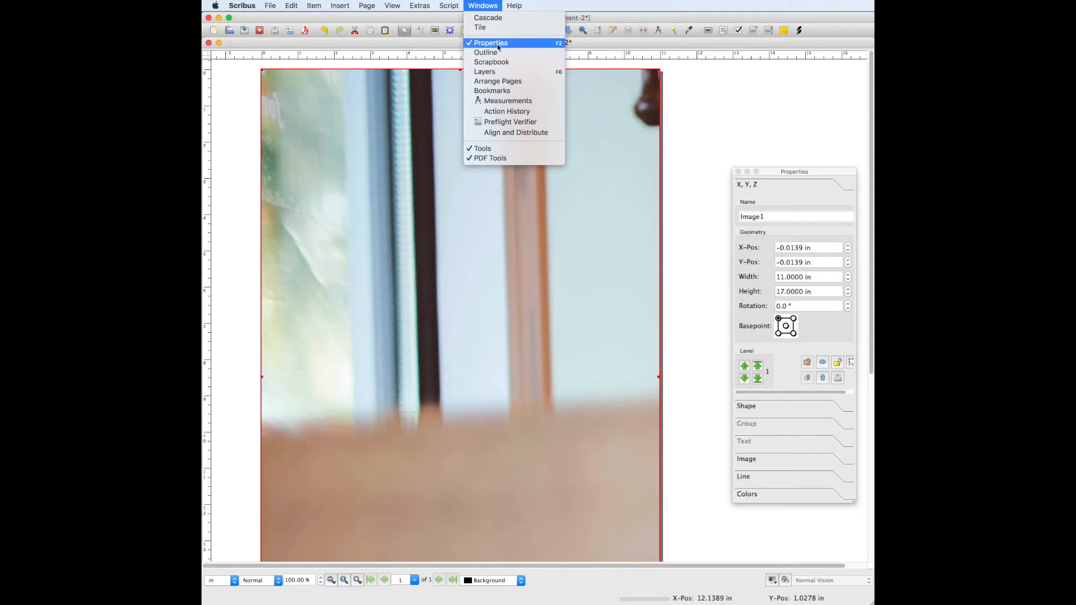
left_click(486, 4)
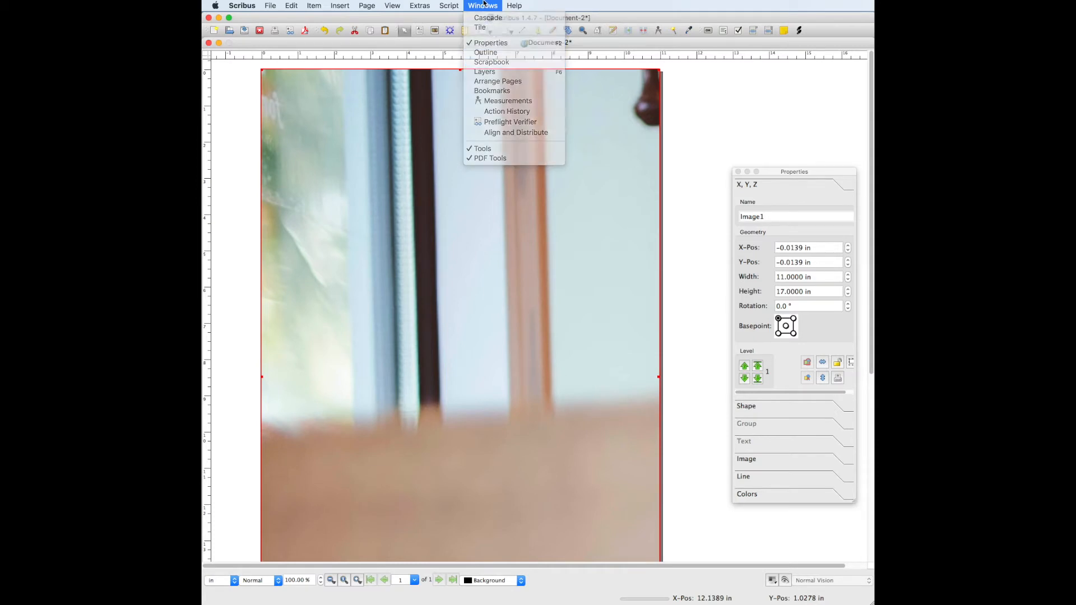
left_click(754, 461)
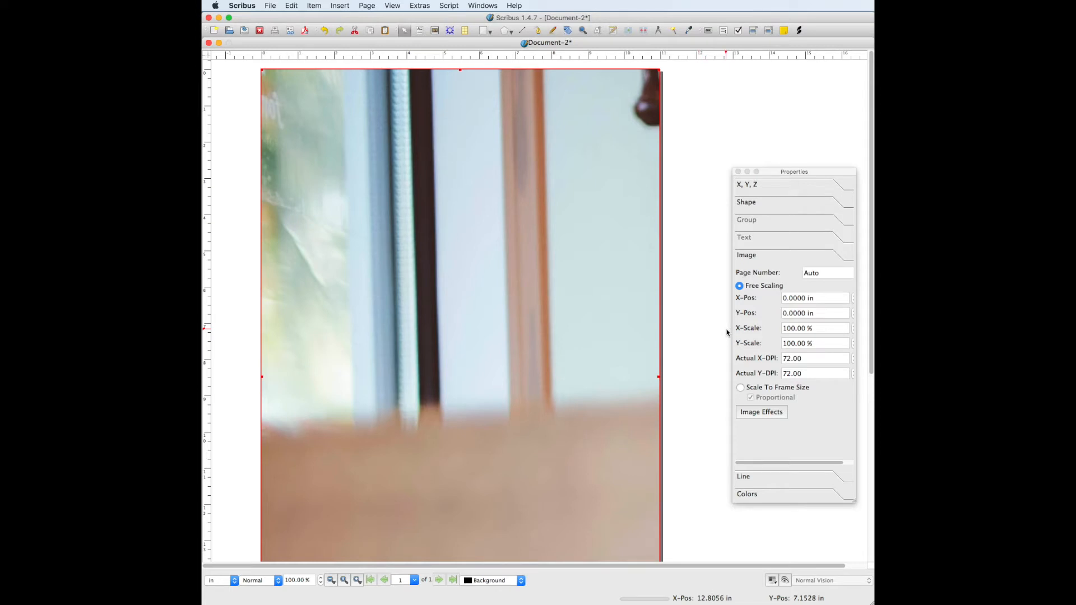
left_click(795, 328)
left_click_drag(795, 328, 783, 331)
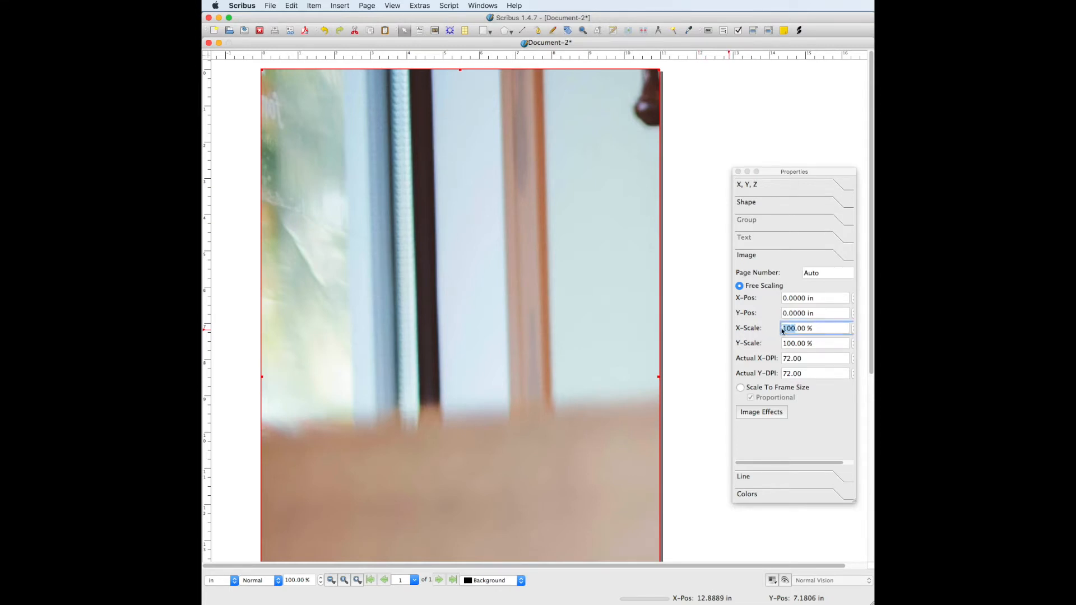
type("50")
left_click_drag(795, 343, 782, 345)
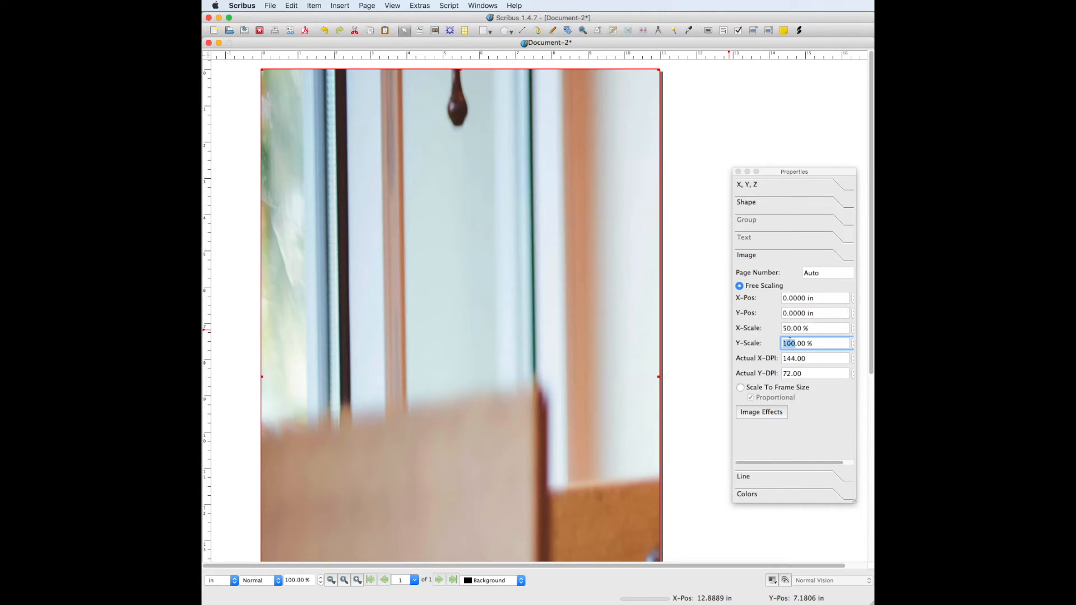
type("50")
key("Return")
Reduce the photo's X-Scale and Y-Scale to 40%
scroll(633, 445, "right", 1)
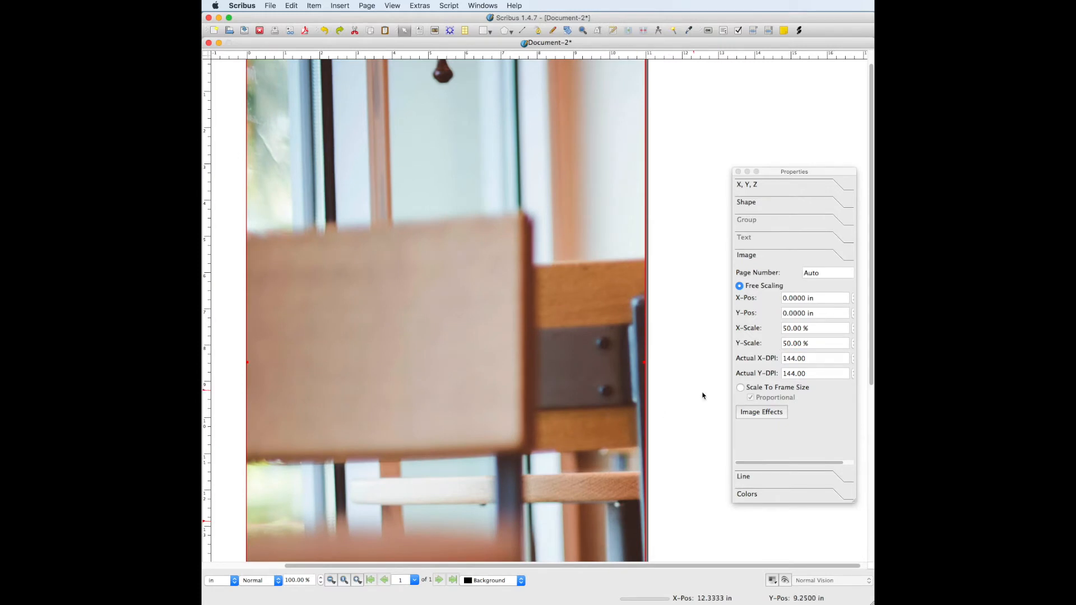
left_click_drag(793, 329, 783, 330)
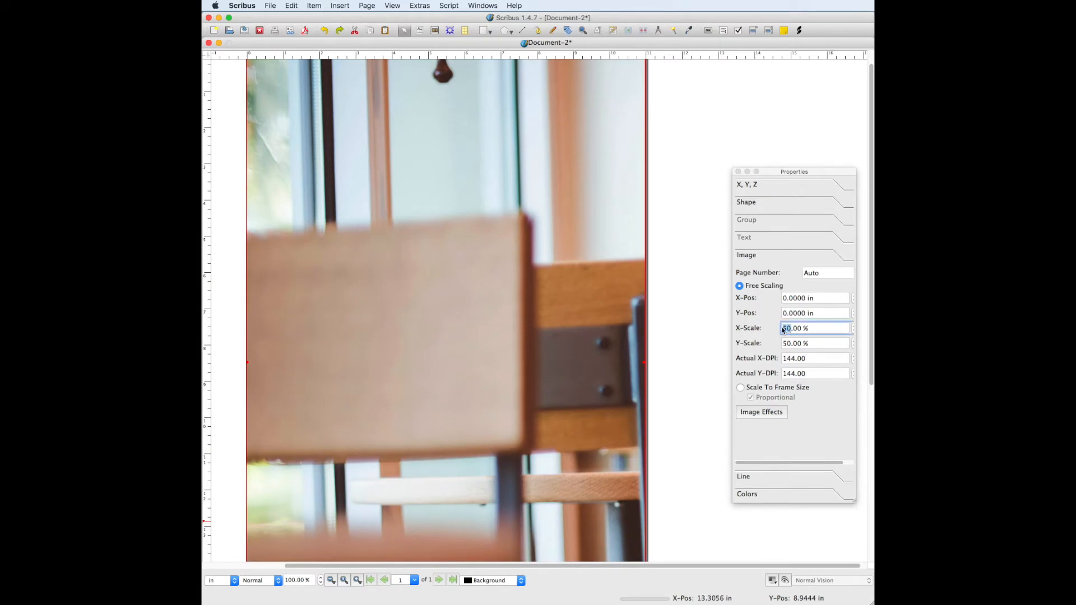
type("49")
key("BackSpace")
type("0")
left_click(784, 344)
type("40")
left_click(790, 329)
Scale the photo to 35% and shift it inside its frame so the book and coffee cup both show
scroll(533, 344, "down", 4)
left_click_drag(533, 344, 444, 439)
mouse_move(407, 282)
left_mouse_down()
mouse_move(493, 284)
mouse_move(398, 273)
left_mouse_up()
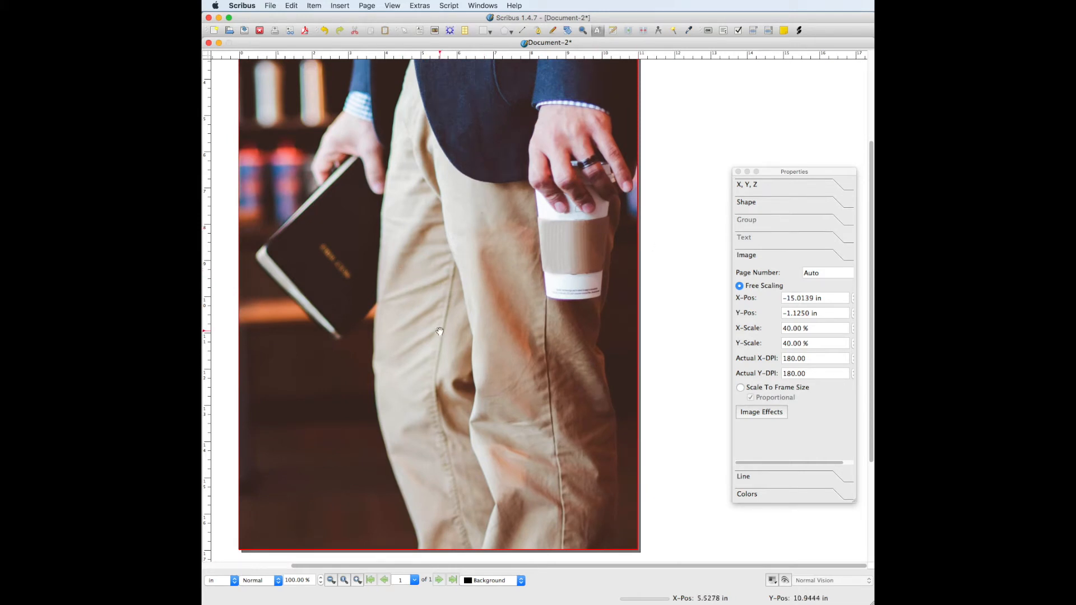
left_click_drag(387, 295, 409, 315)
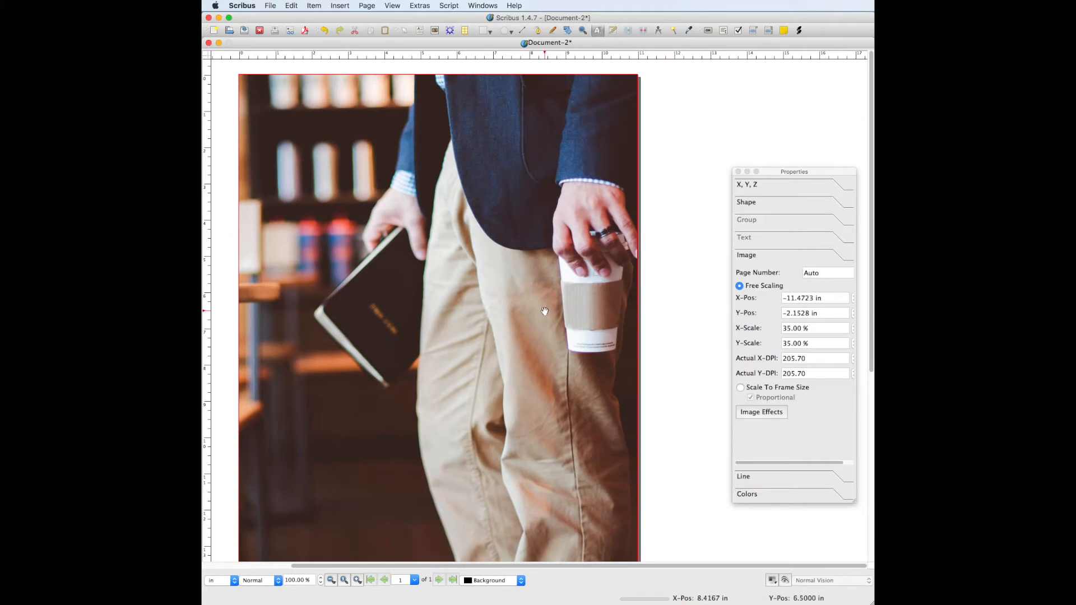
Draw a text frame about 6.15 by 2.47 in across the photo's upper part and enter JOIN US
left_click(420, 31)
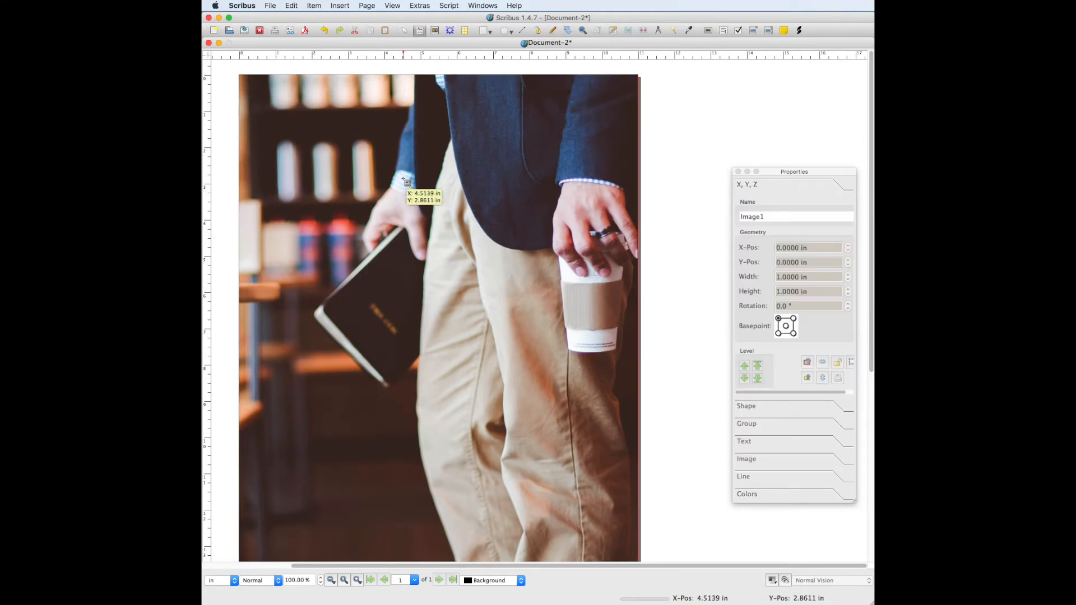
left_click_drag(334, 128, 557, 217)
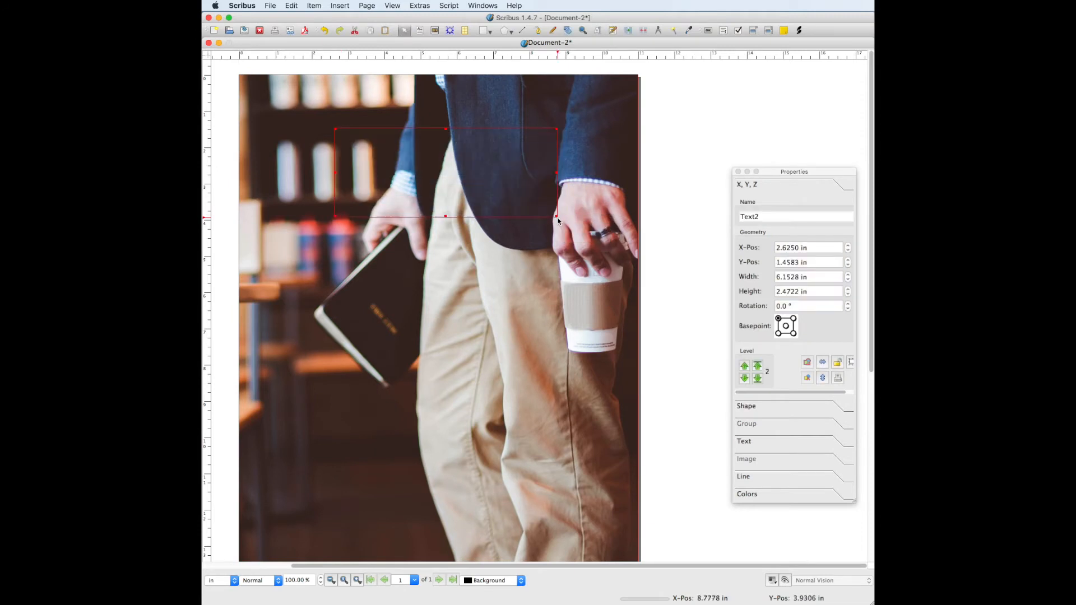
double_click(389, 165)
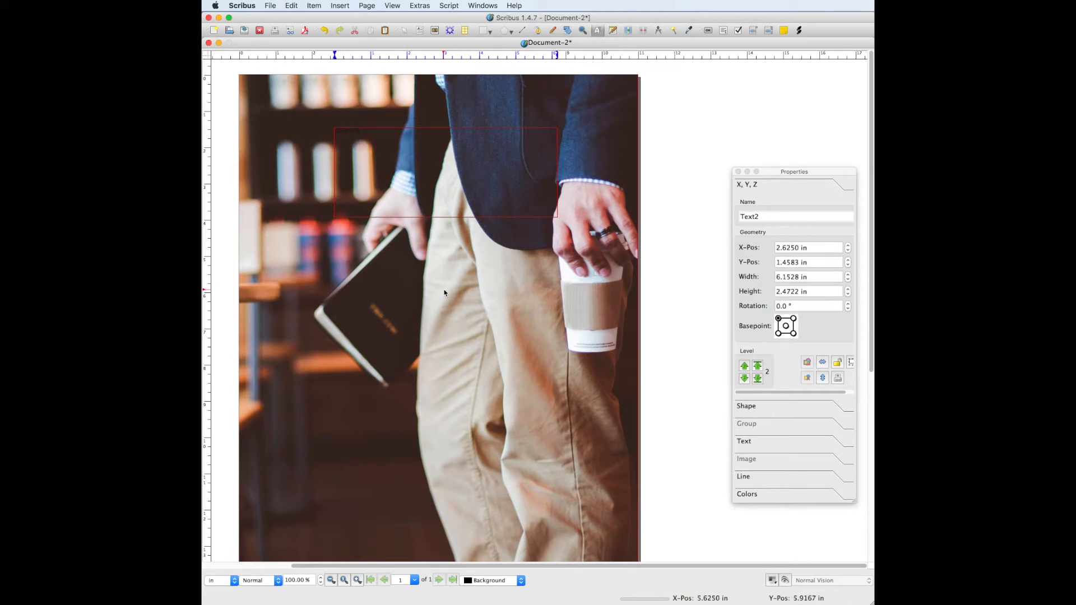
Set the JOIN US text in the Lato font with the Black style
left_click(746, 441)
left_click_drag(372, 132, 325, 128)
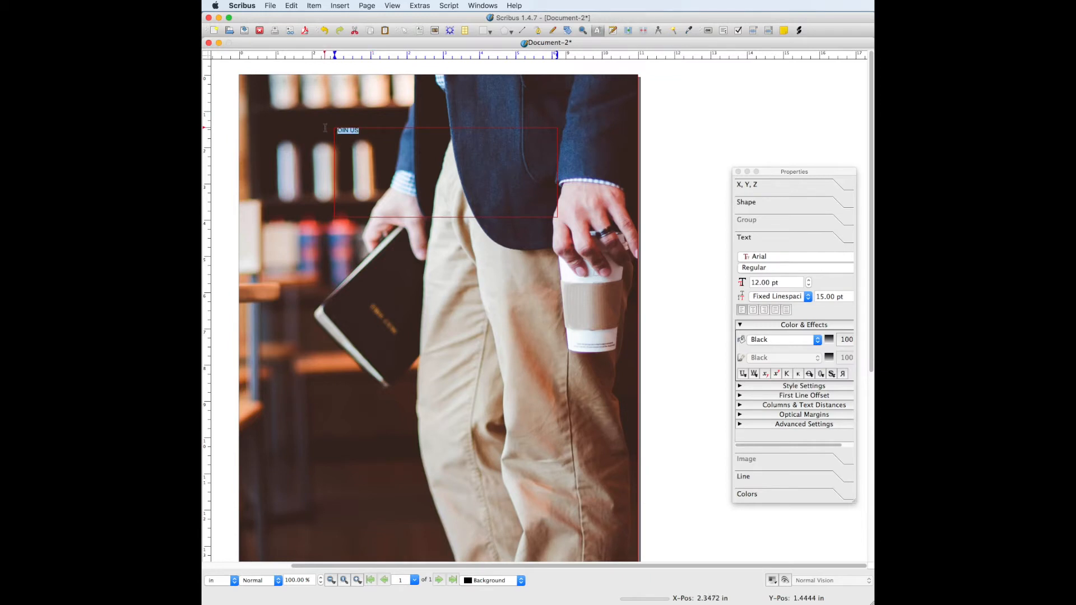
left_click(773, 257)
scroll(782, 288, "down", 15)
scroll(781, 291, "down", 5)
left_click(767, 273)
left_click(766, 268)
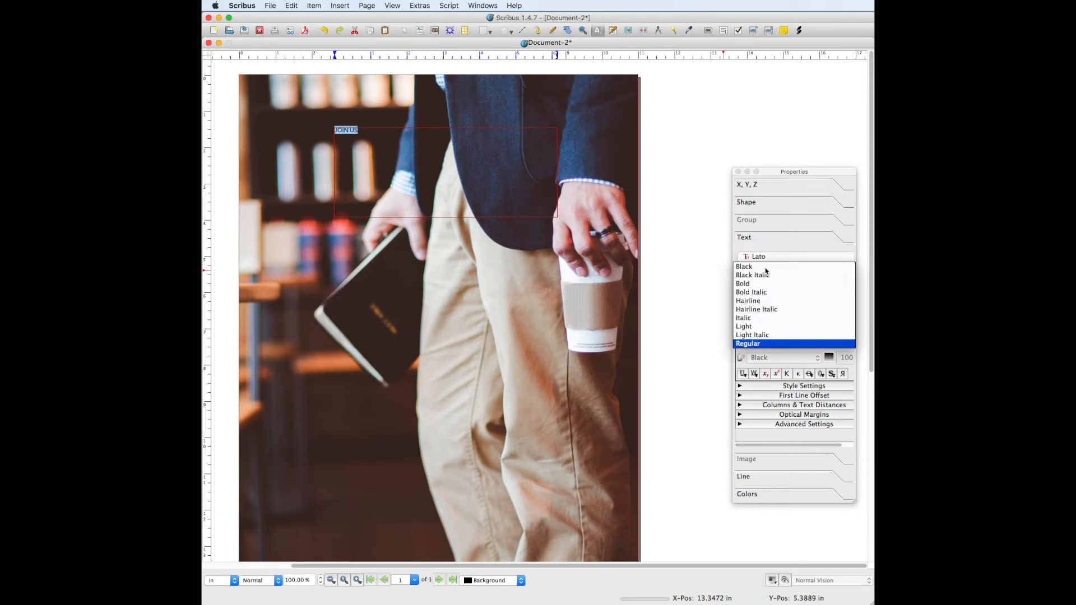
left_click(757, 267)
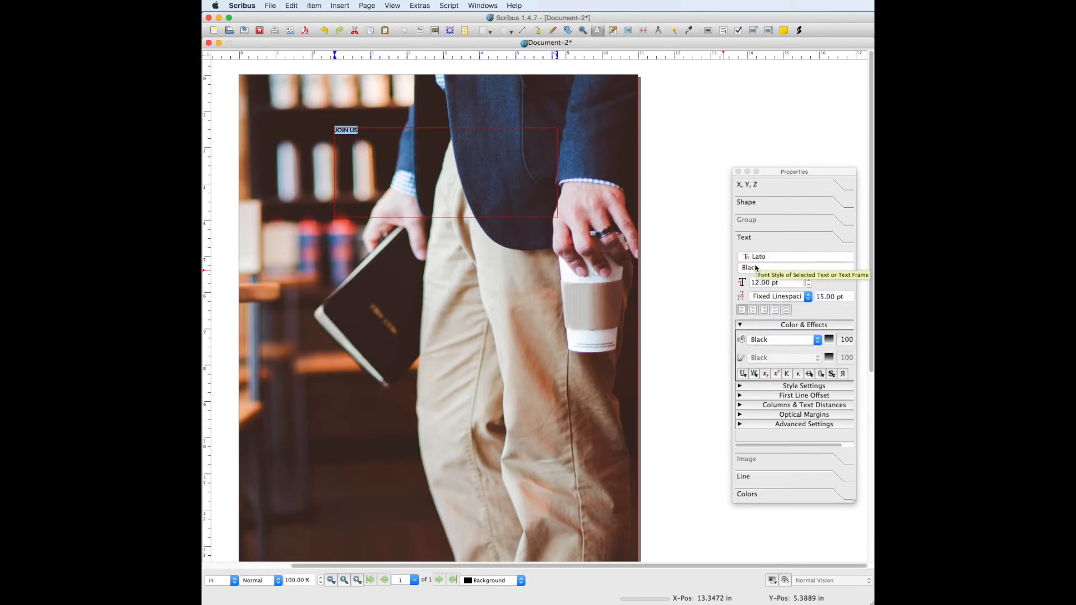
Set the JOIN US font size to 134 pt and enlarge its frame to about 7.33 by 2.51 in
double_click(750, 283)
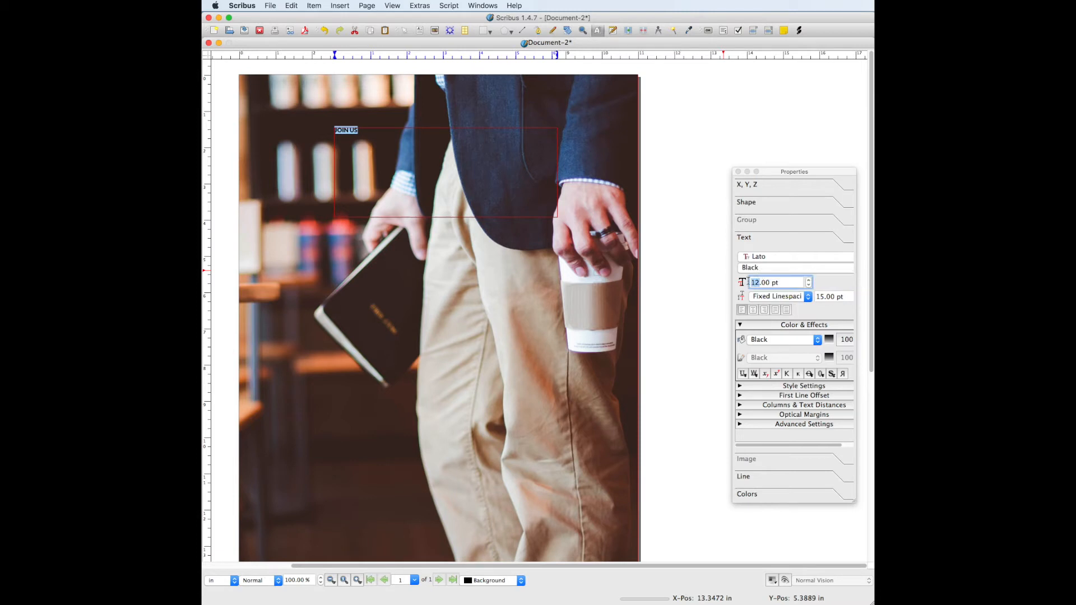
type("140")
key("Return")
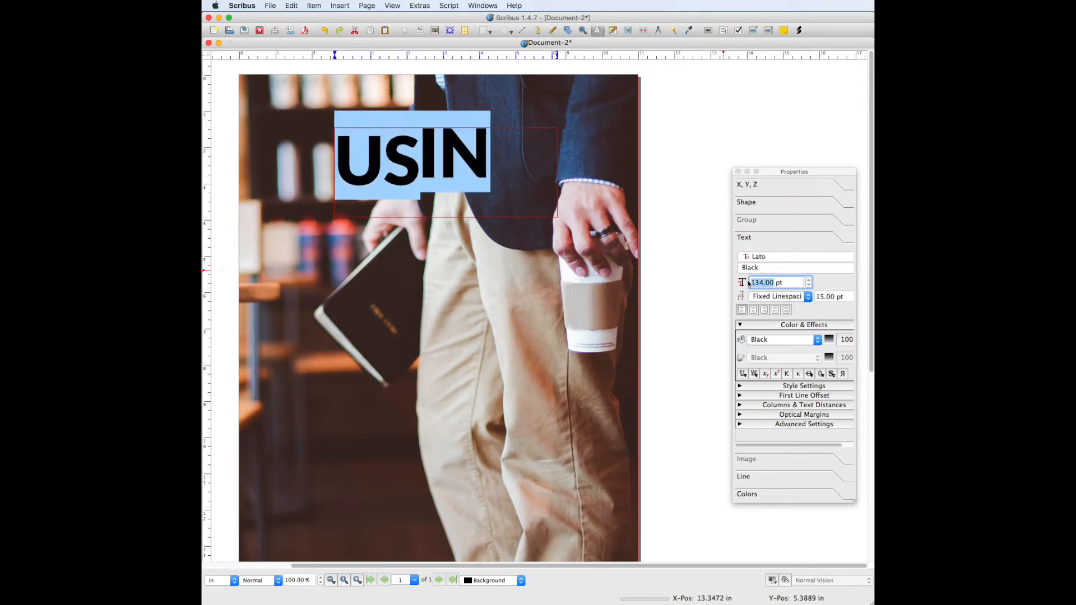
left_click(555, 215)
left_click_drag(556, 215, 600, 220)
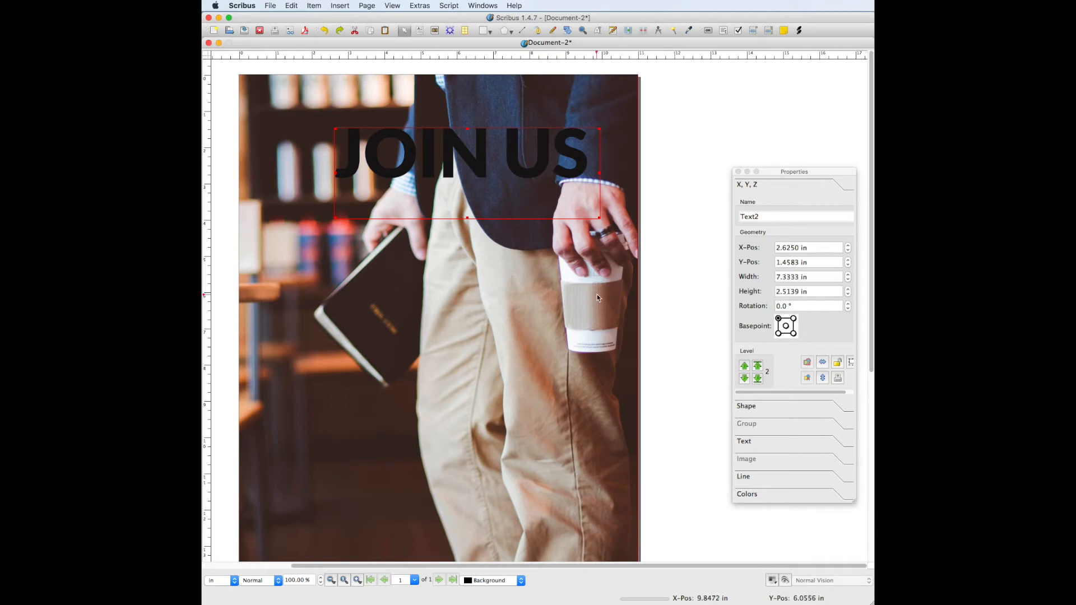
left_click(747, 442)
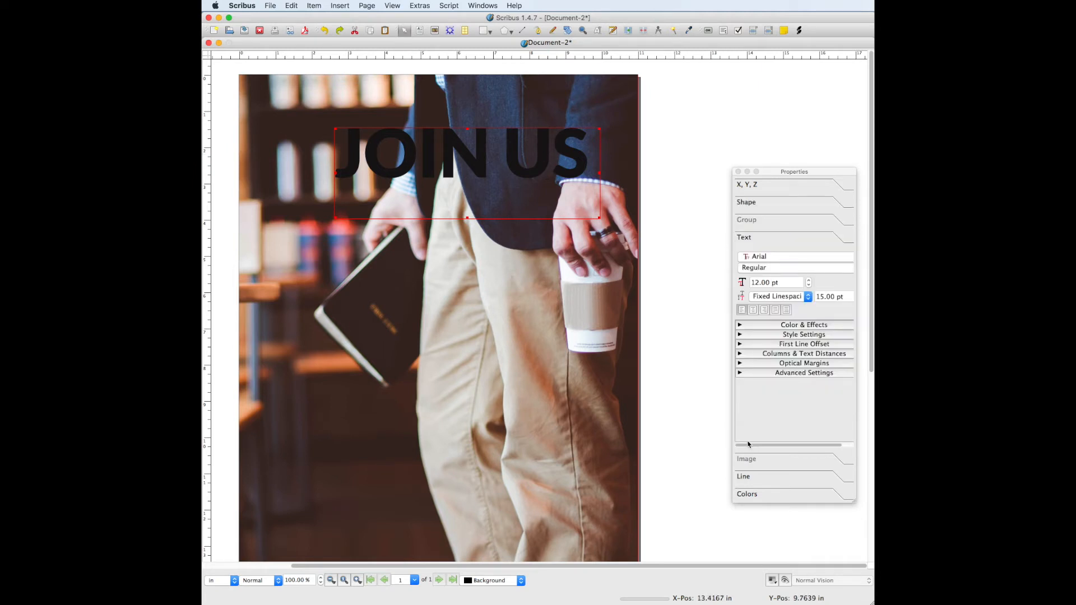
left_click(740, 326)
left_click(807, 338)
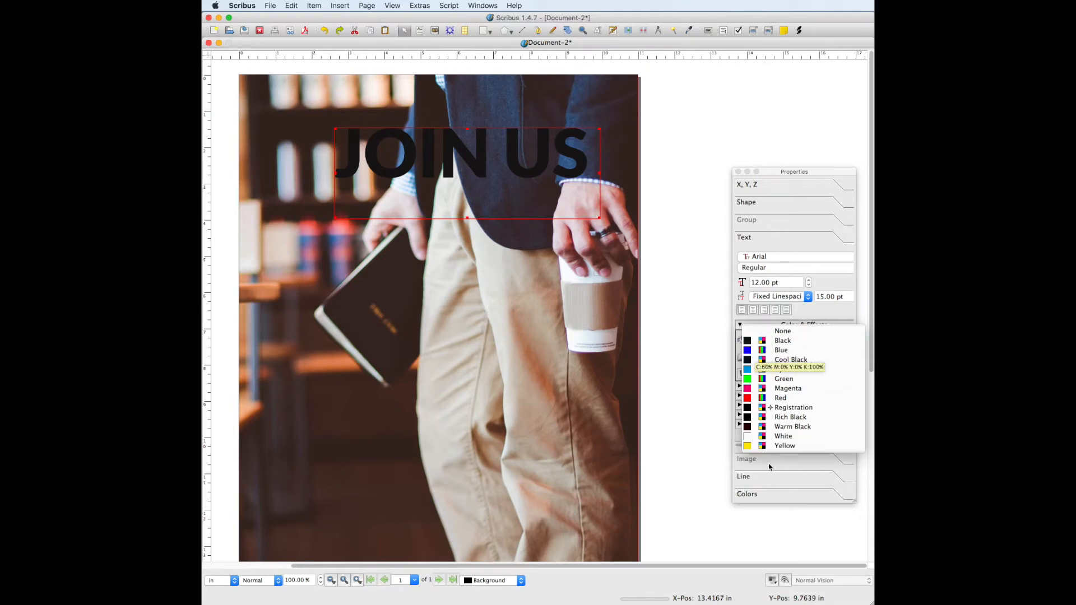
left_click(813, 314)
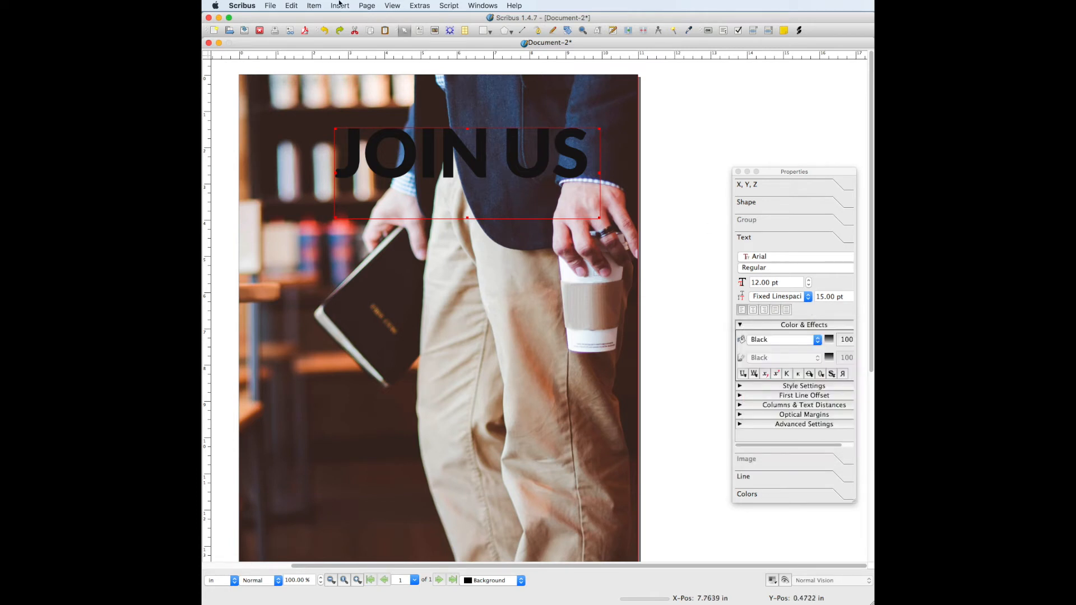
Create a CMYK document color named Navy Blue with 95% cyan, 72% magenta, 0% yellow and 0% black
left_click(291, 5)
left_click(334, 196)
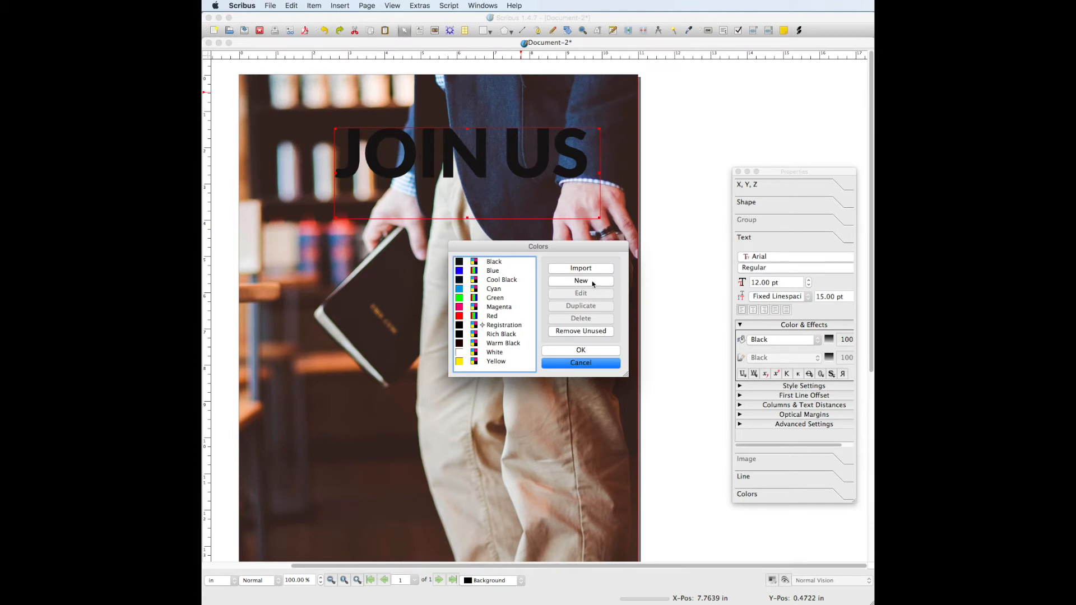
left_click(588, 281)
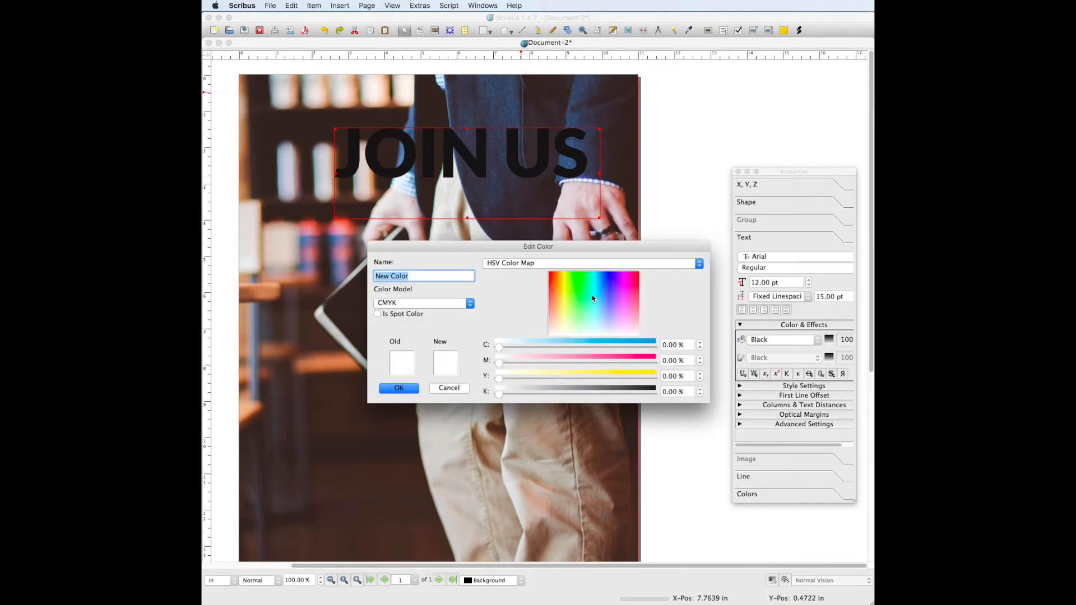
mouse_move(498, 350)
left_mouse_down()
mouse_move(657, 348)
mouse_move(480, 346)
mouse_move(645, 351)
mouse_move(490, 349)
left_mouse_up()
left_click_drag(499, 350, 645, 351)
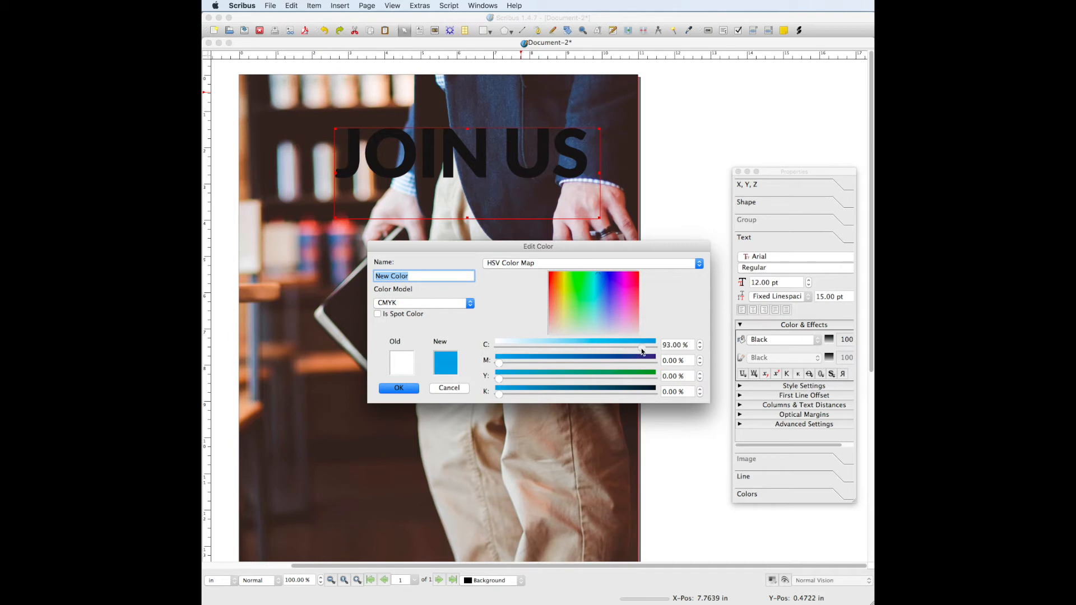
left_click_drag(499, 367, 610, 363)
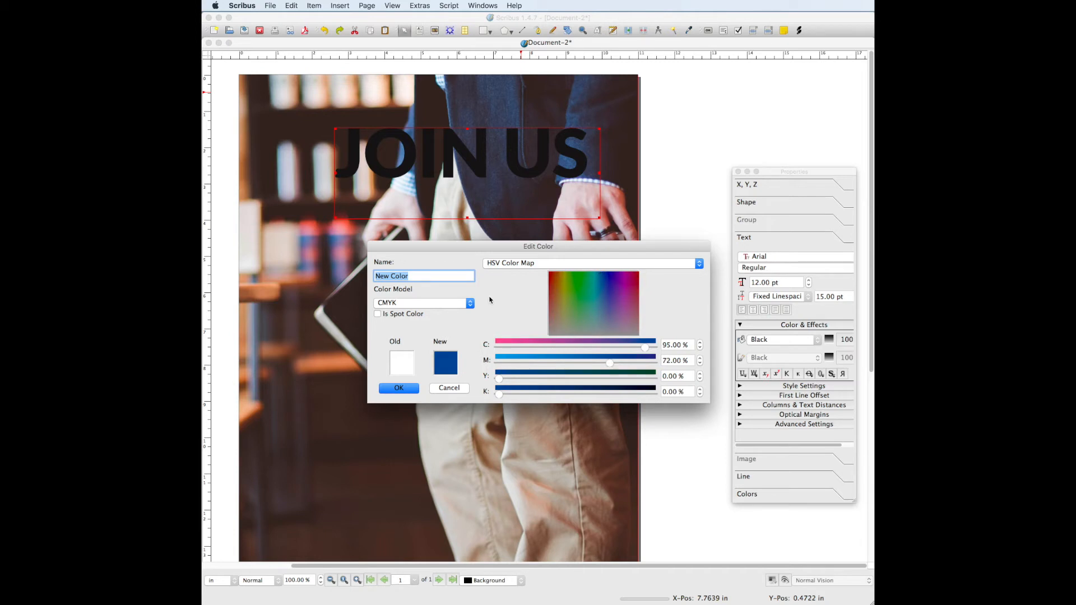
type("Navy Bly")
key("BackSpace")
type("ue")
left_click(401, 388)
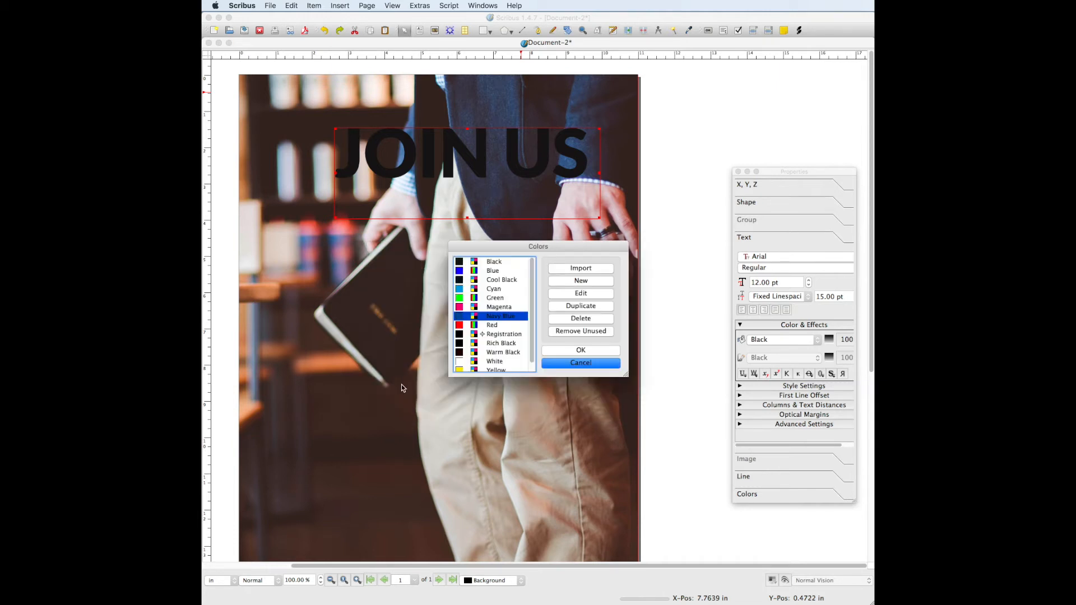
left_click(581, 351)
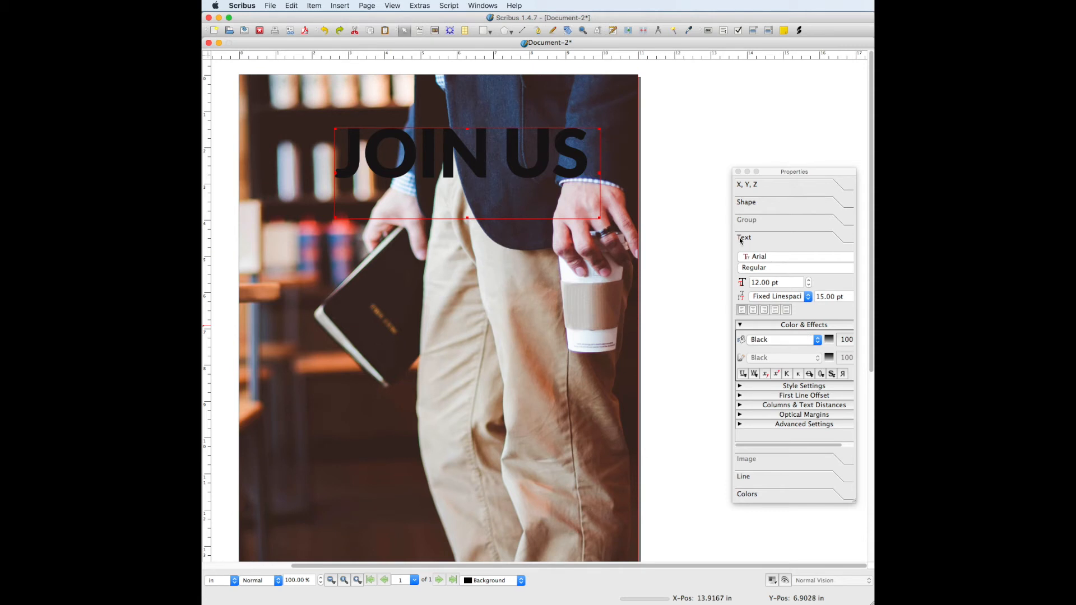
Color the JOIN US text Navy Blue and shorten its frame to about 1.82 in high
left_click(762, 342)
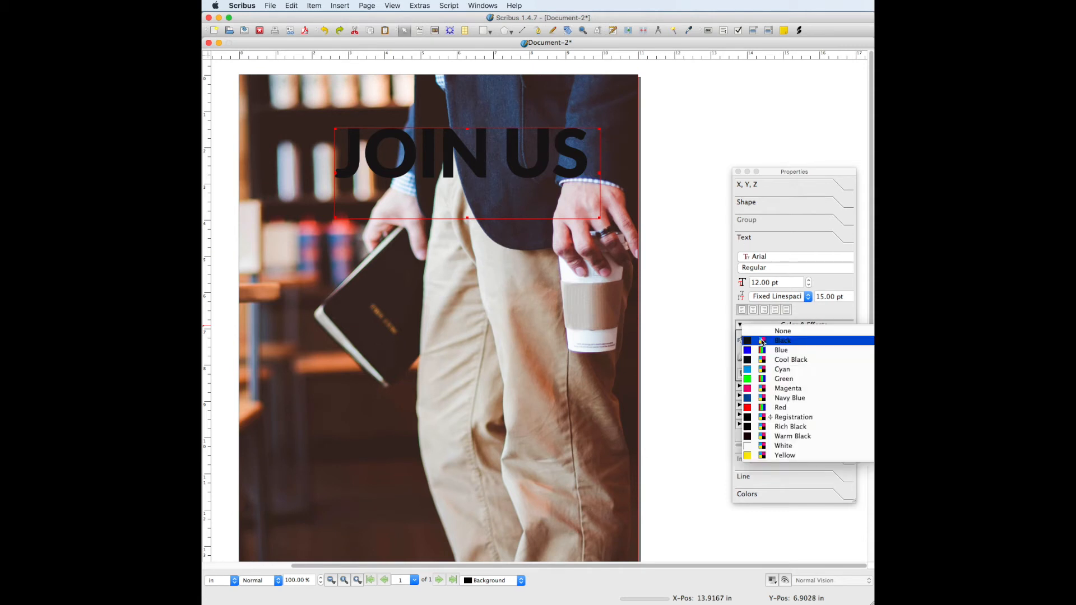
left_click(782, 401)
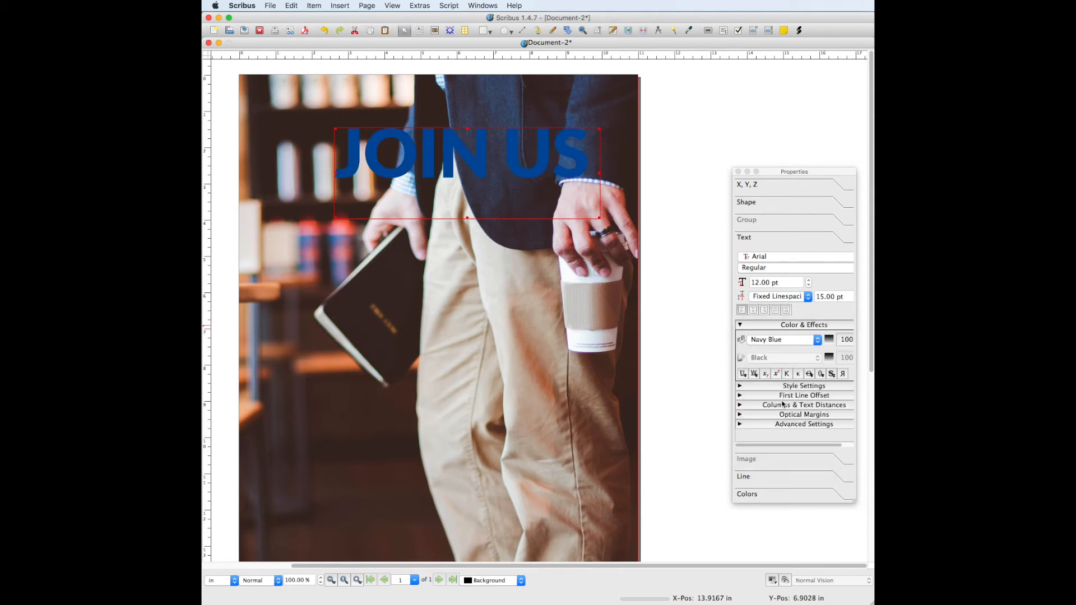
left_click(442, 164)
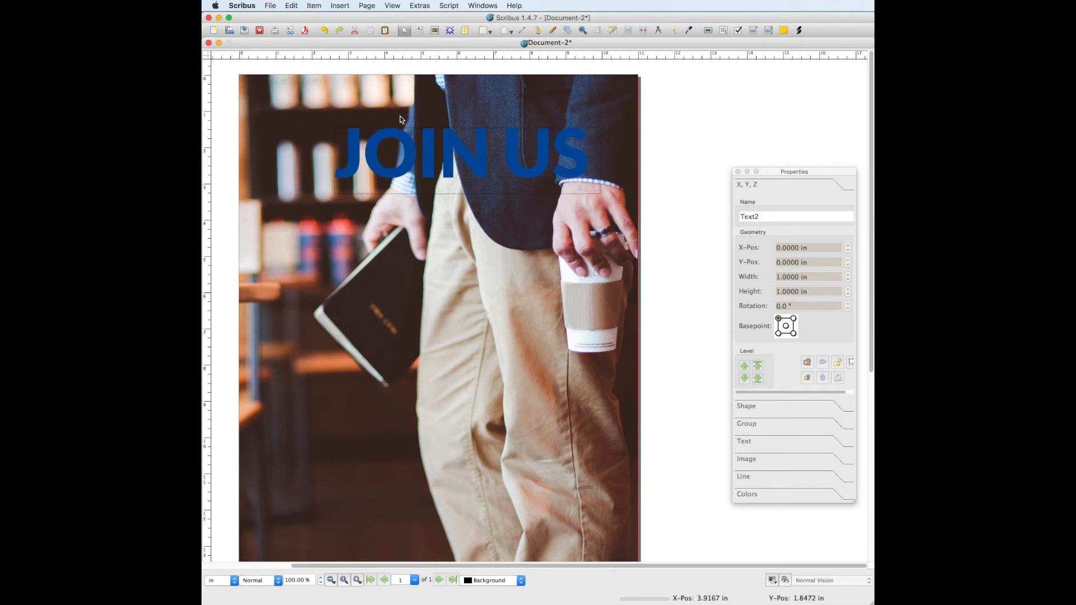
Draw a rectangle about 8.47 by 2.67 in around the JOIN US headline, with no line color and a White fill
left_click(484, 31)
left_click_drag(311, 110, 617, 207)
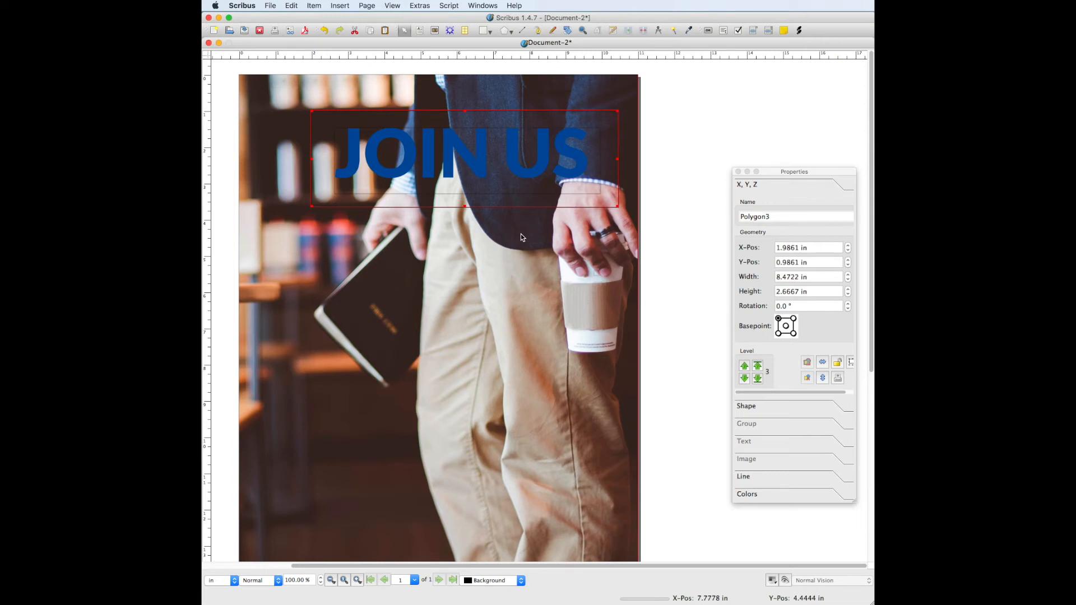
left_click(751, 495)
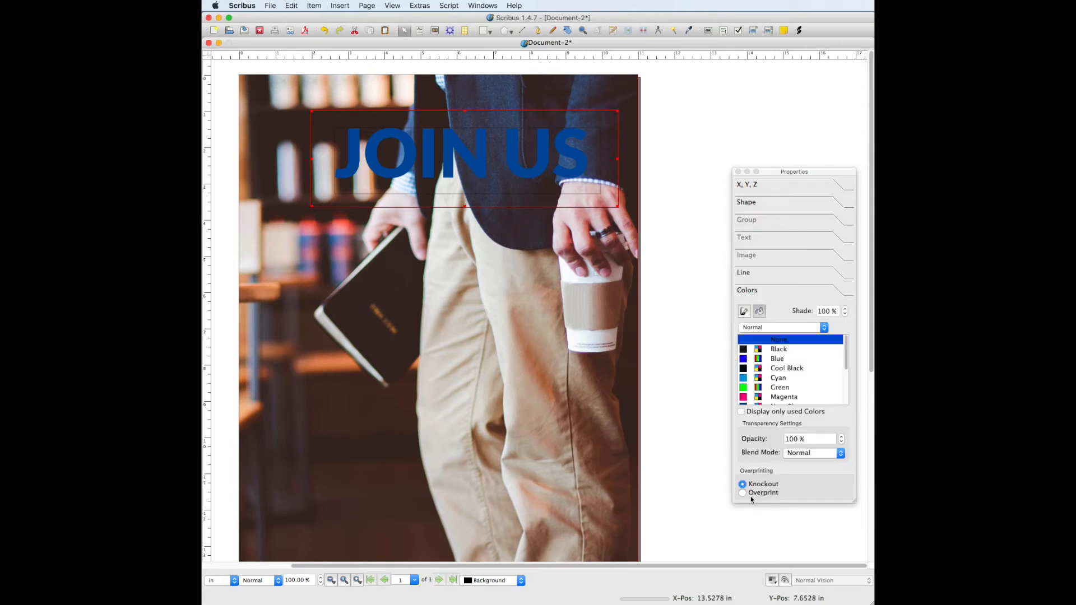
left_click(745, 311)
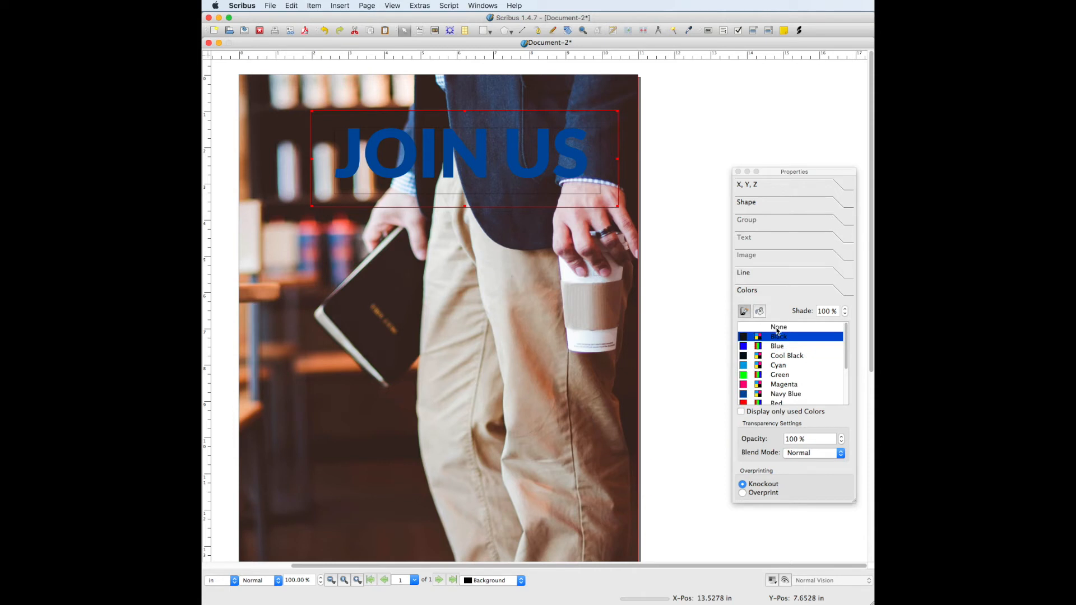
left_click(778, 328)
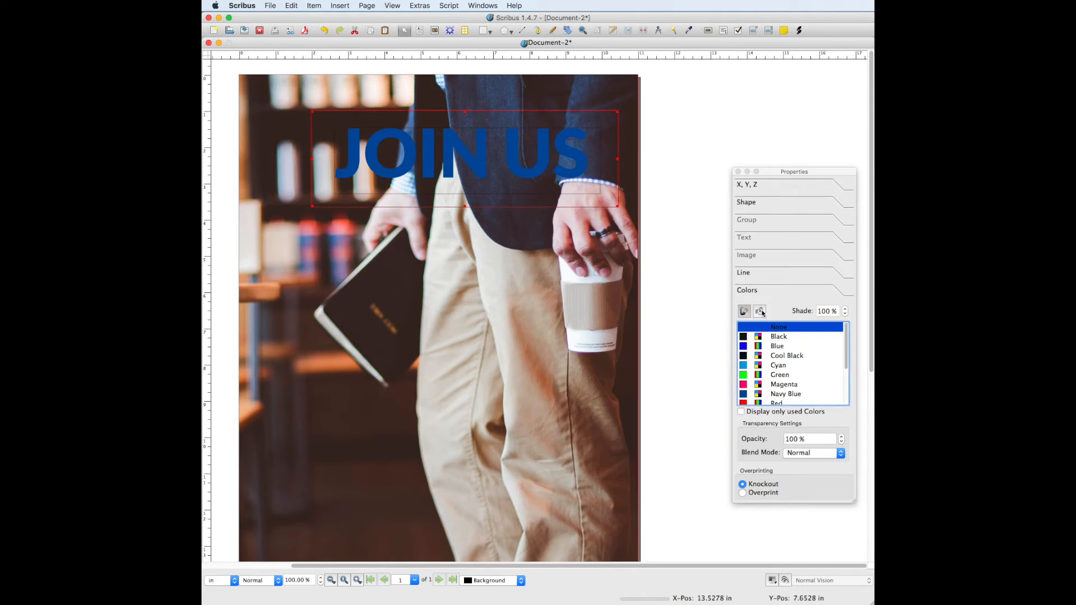
left_click(760, 311)
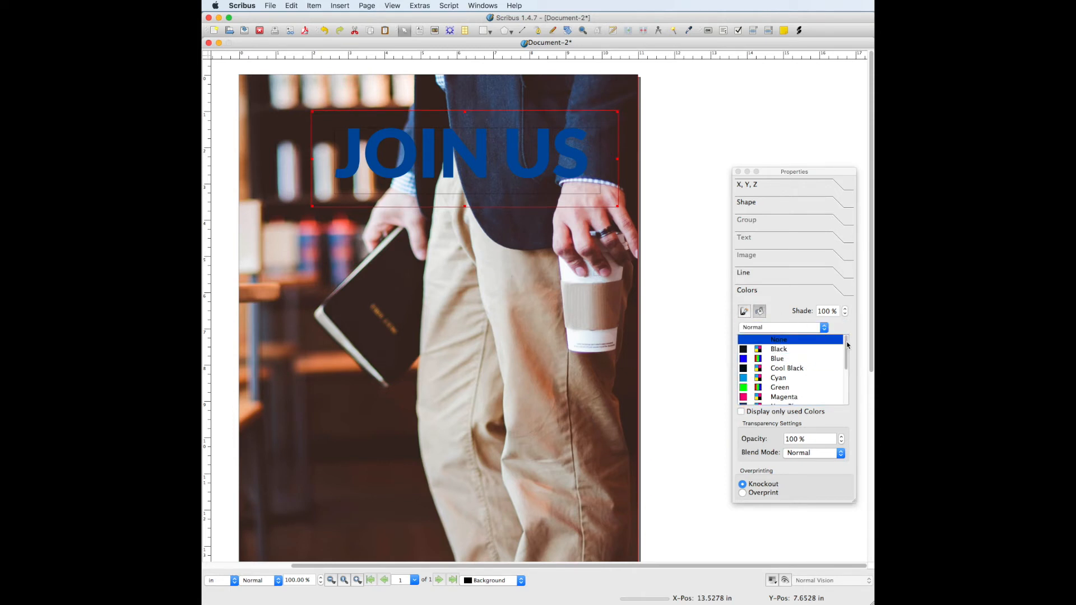
left_click_drag(847, 346, 846, 385)
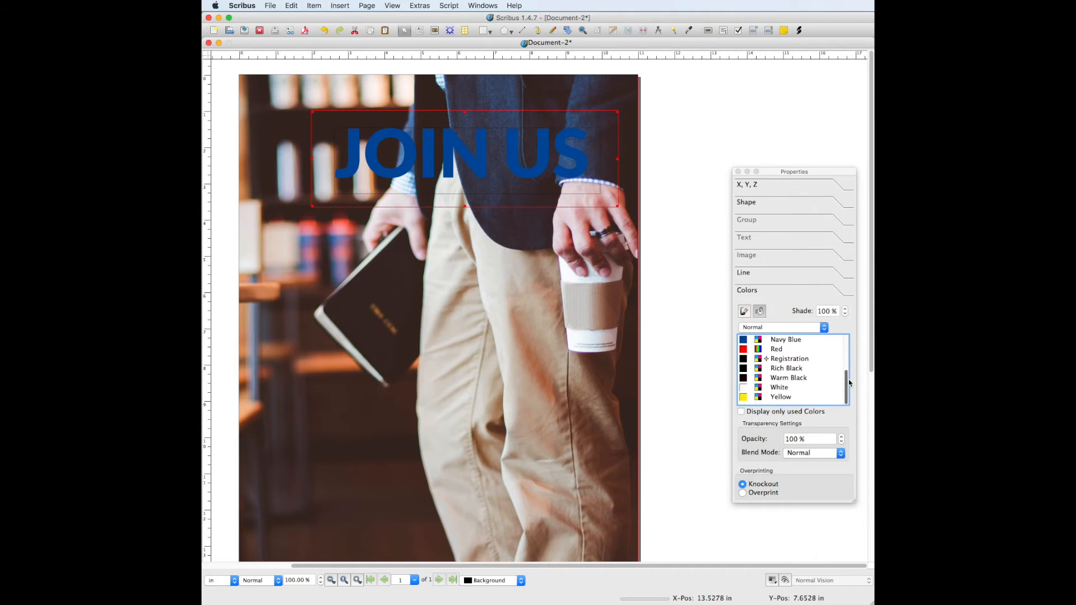
left_click(775, 388)
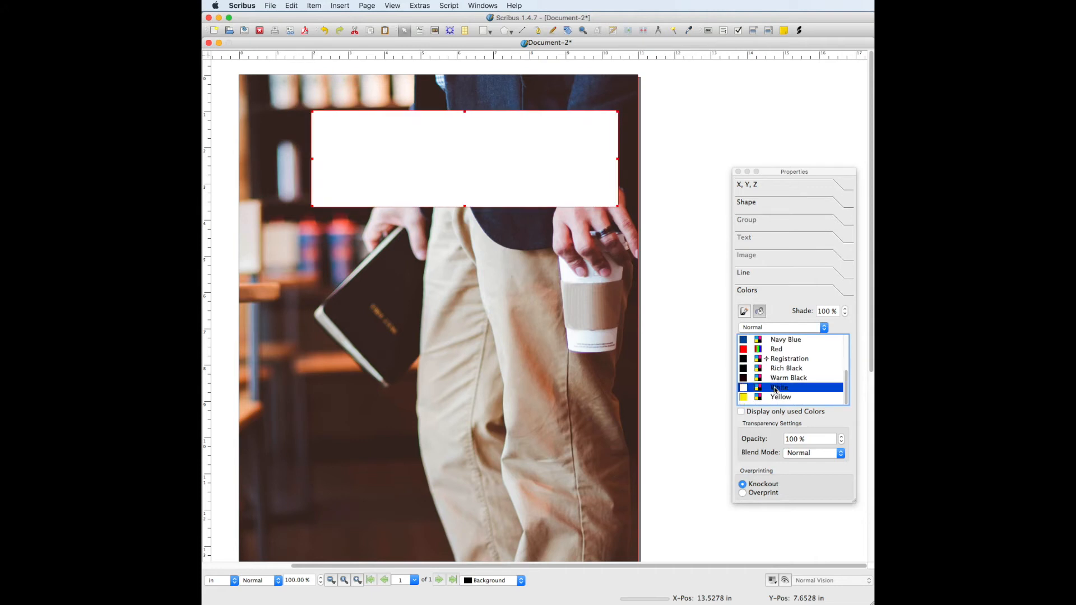
Lower the white rectangle one level so it sits behind the JOIN US text
right_click(508, 183)
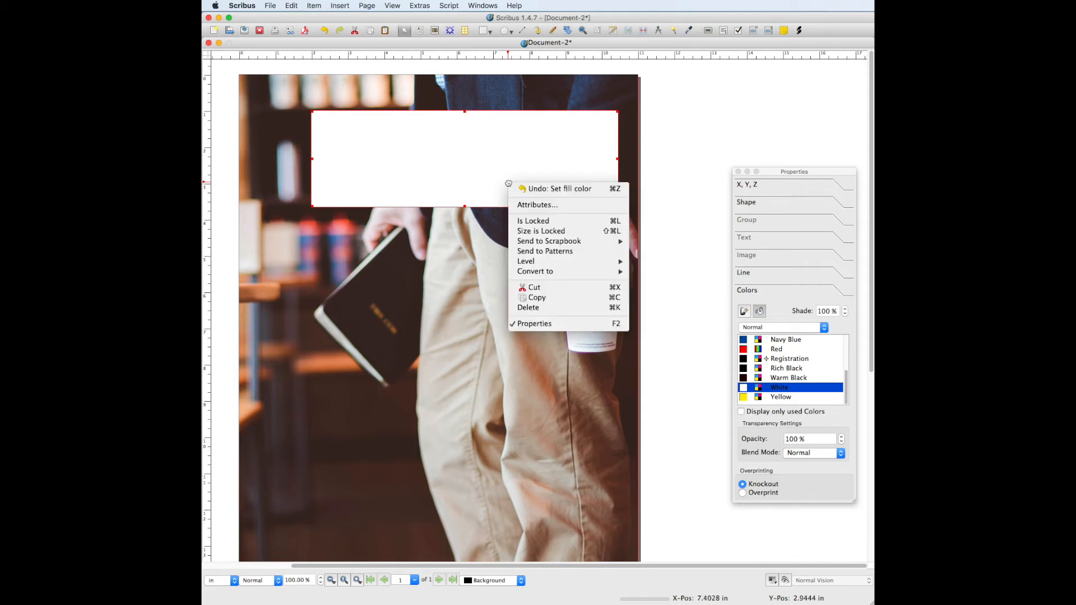
mouse_move(553, 265)
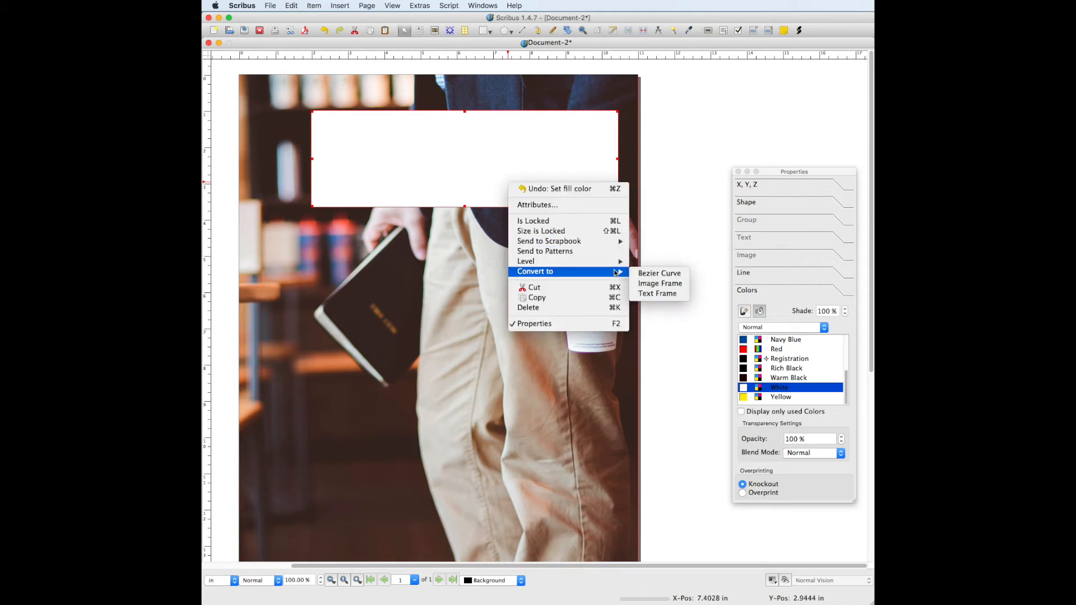
left_click(658, 273)
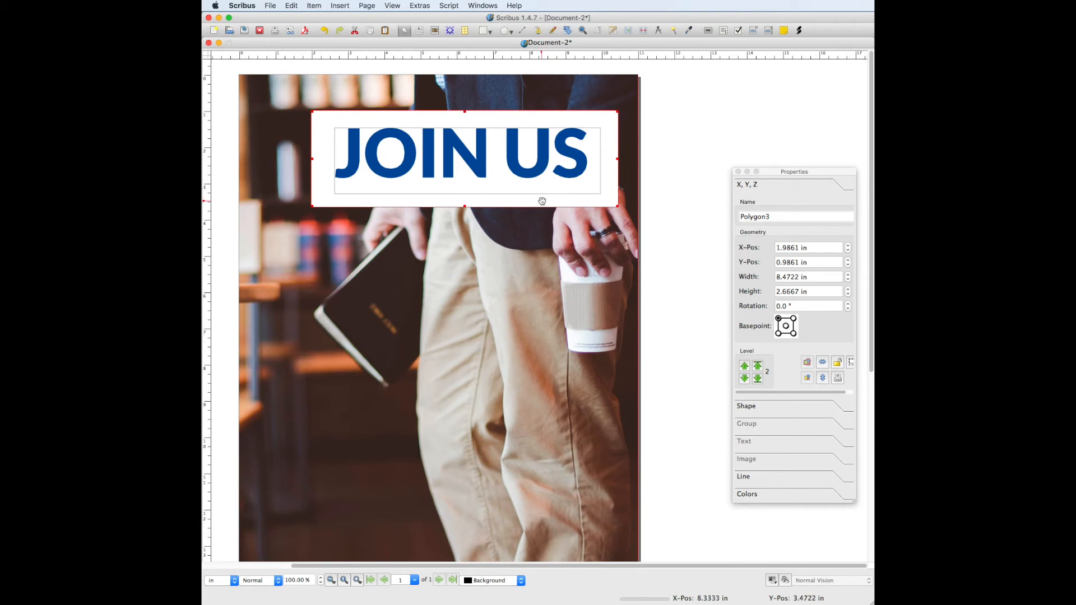
Set the white rectangle's fill opacity to 80% and shift it up to a Y position of about 0.82 in
left_click(749, 495)
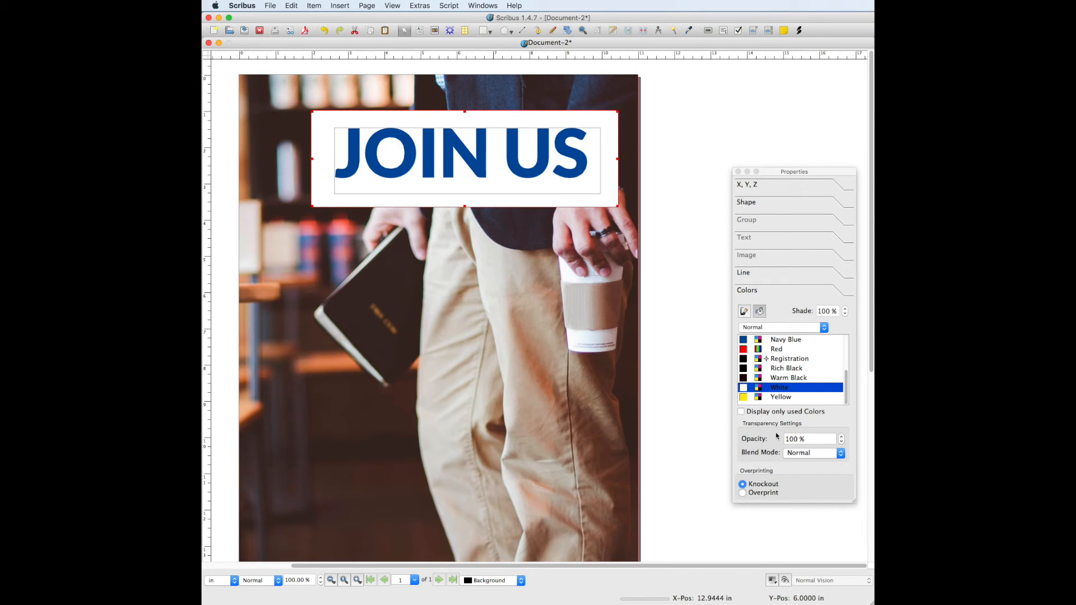
left_click_drag(794, 439, 782, 439)
type("8")
key("Return")
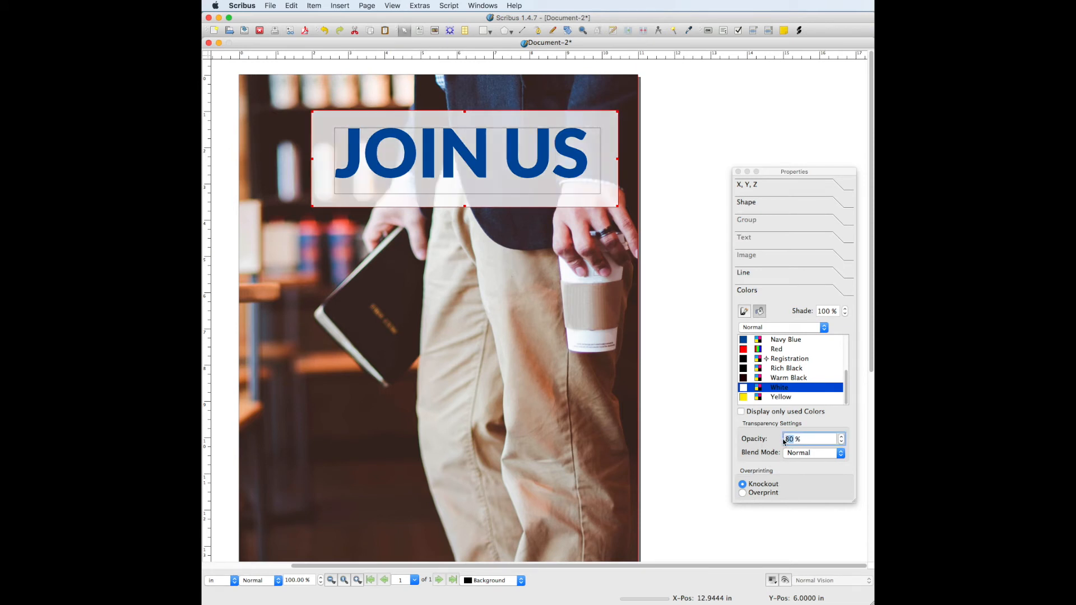
left_click_drag(606, 201, 605, 196)
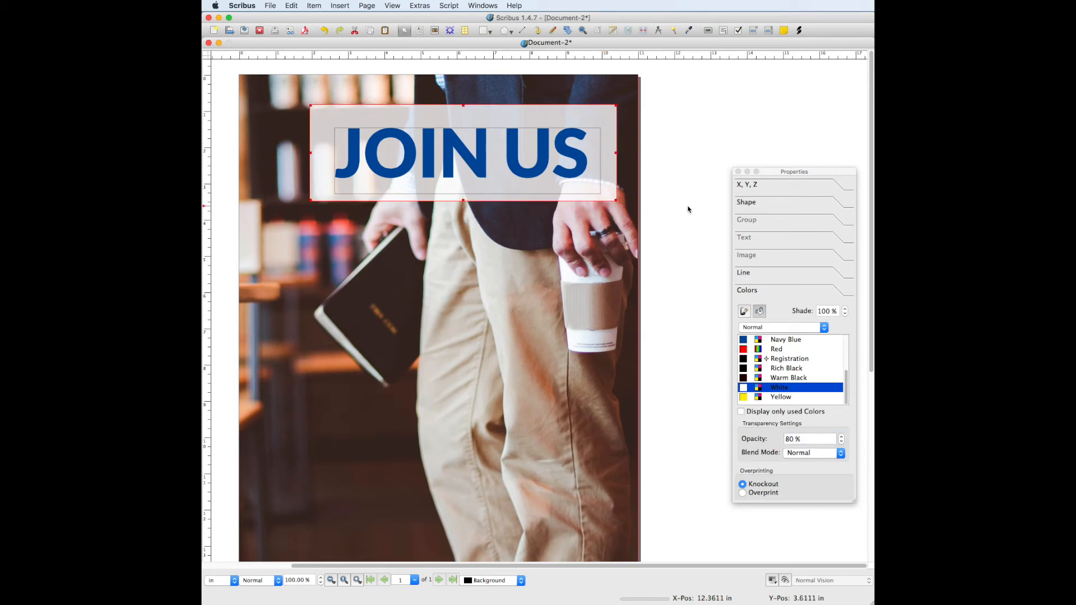
key("super+z")
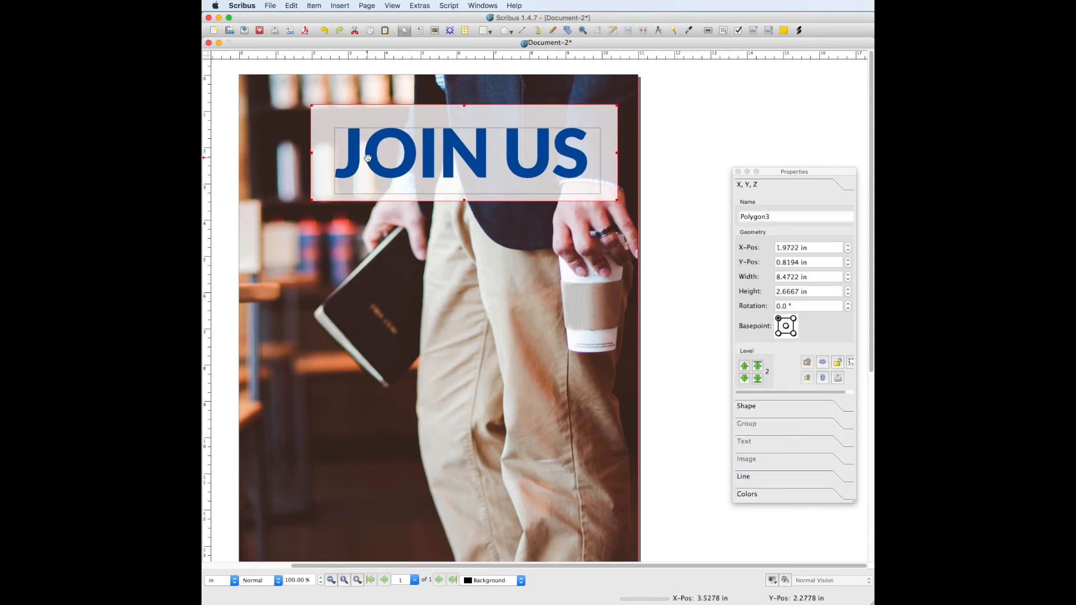
Move the rectangle and headline together to the left, with the rectangle at about X 1.32 in, and turn on preview mode
left_click(358, 158, "shift")
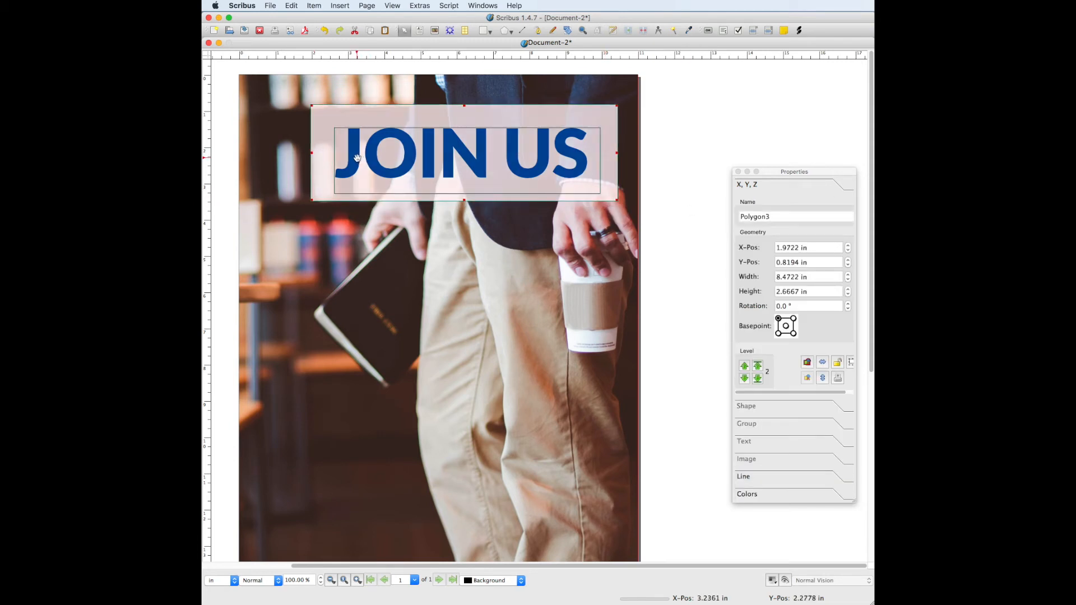
key("Left")
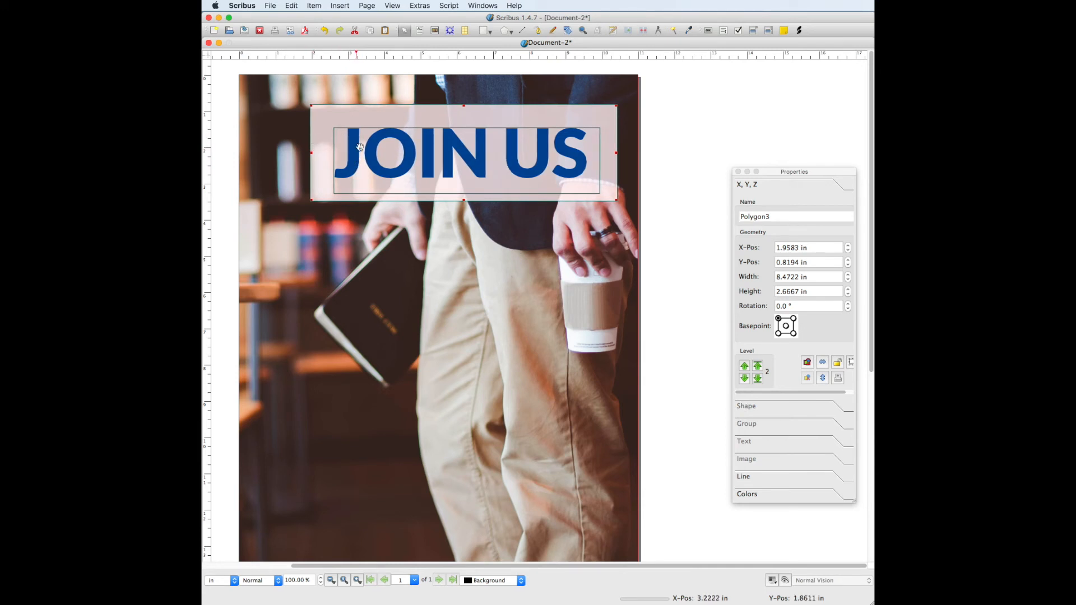
left_click_drag(358, 145, 333, 154)
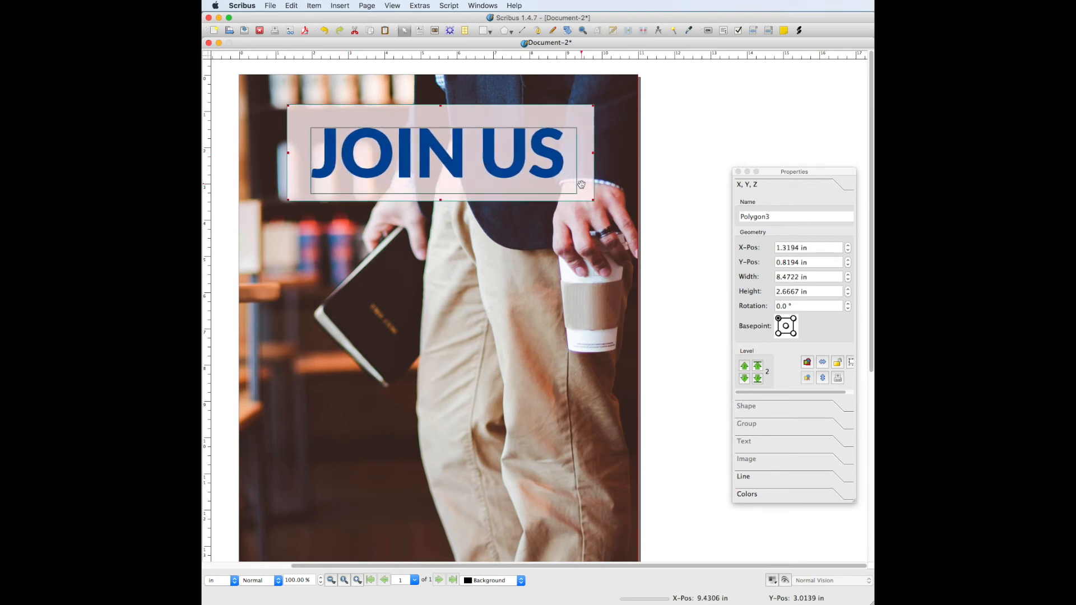
left_click(785, 580)
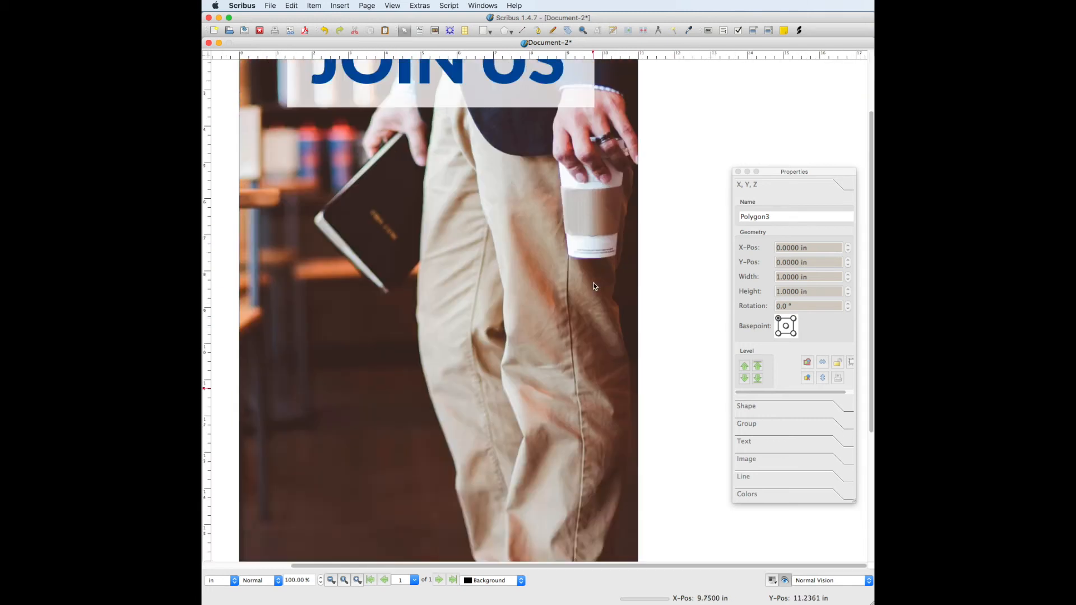
Nudge the JOIN US text right to about X 2.04 in, and move text and rectangle down over the top of the book
left_click(315, 128)
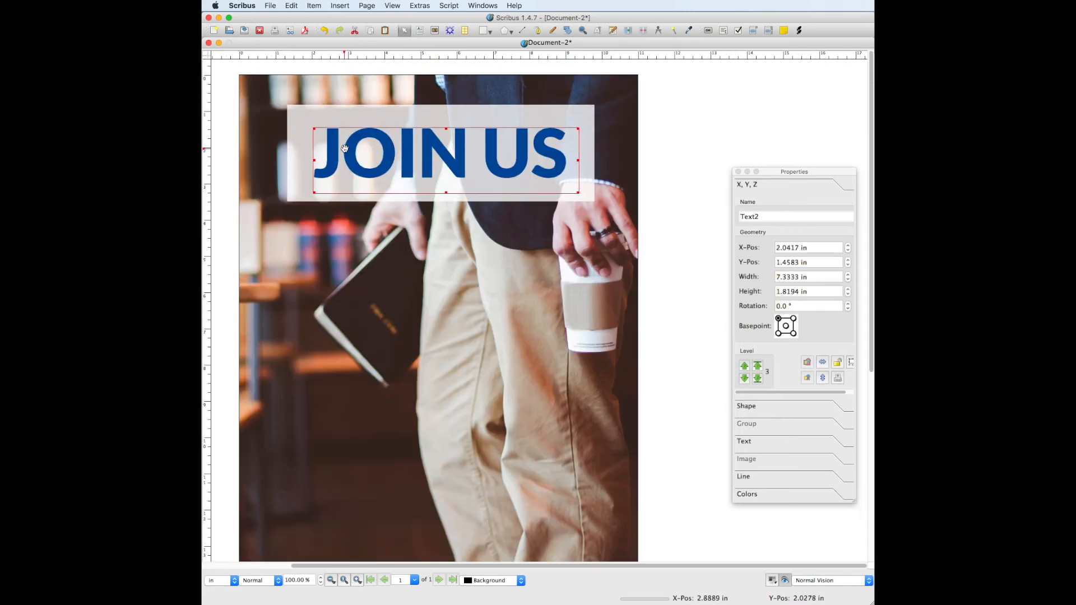
left_click(305, 123, "shift")
key("Down")
key("Down")
key("Down")
key("Down")
key("Down")
key("Down")
key("Down")
key("Down")
key("Down")
key("Down")
key("Down")
key("Down")
key("Down")
key("Down")
key("Down")
key("Down")
key("Down")
key("Down")
key("Down")
key("Down")
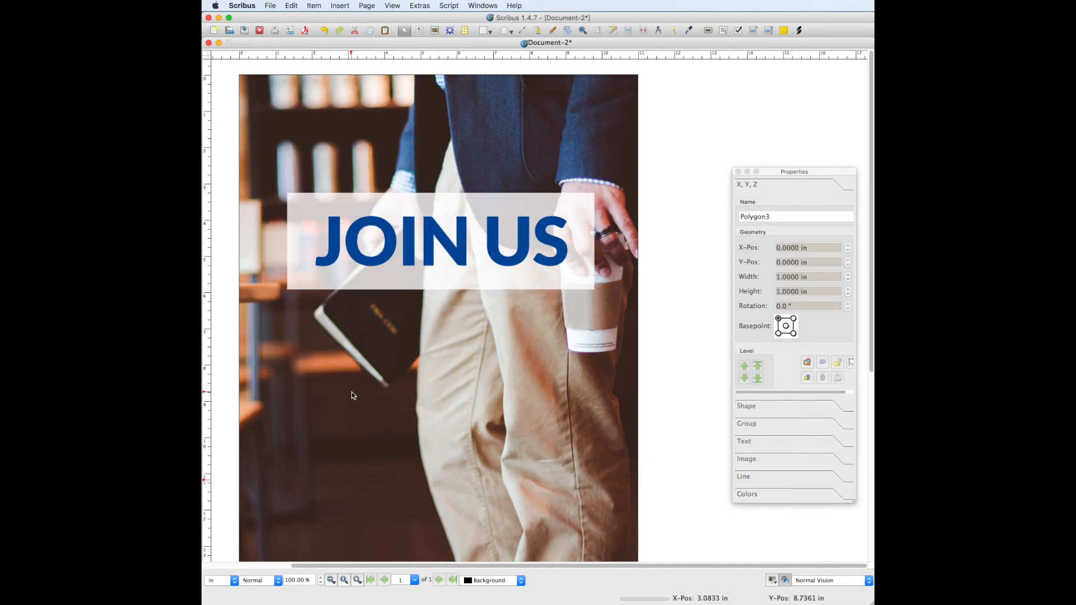
Draw a text frame about 3.46 by 2.06 in below the book and enter Men's Bible Study
scroll(351, 395, "down", 3)
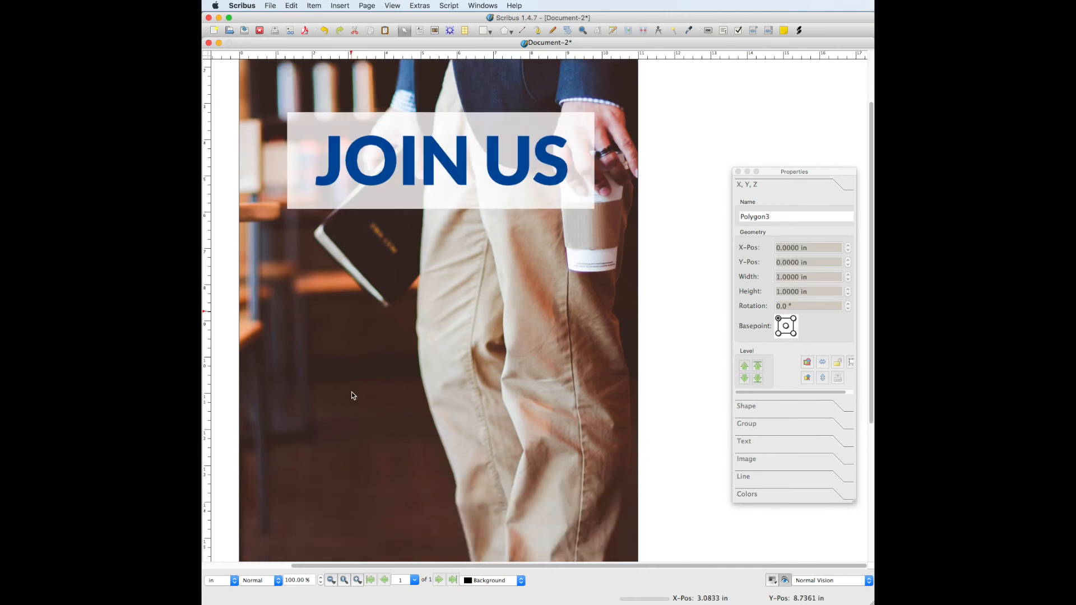
scroll(352, 392, "down", 3)
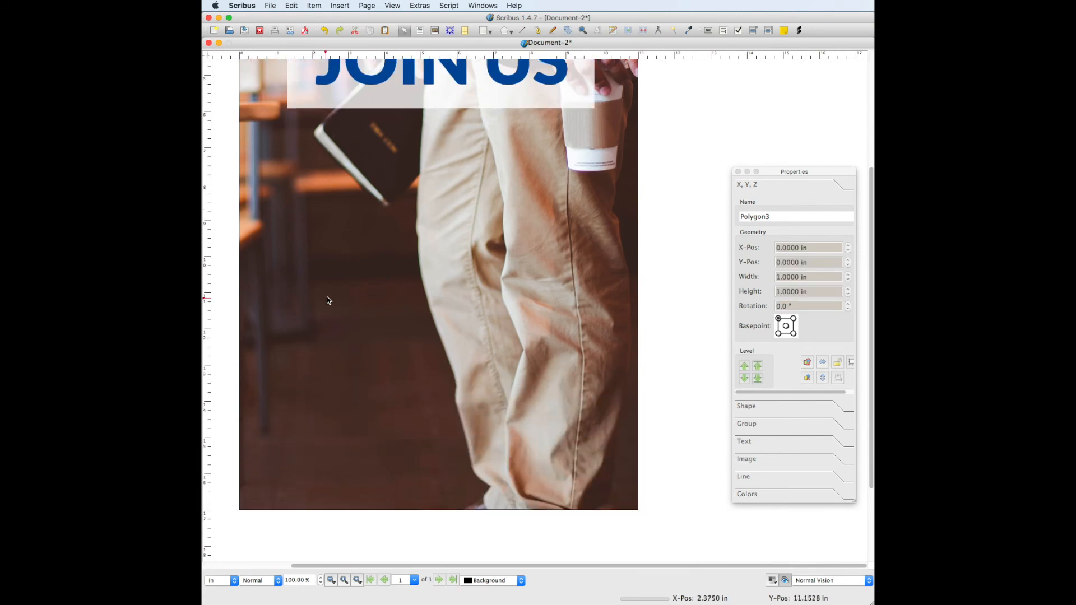
left_click(419, 32)
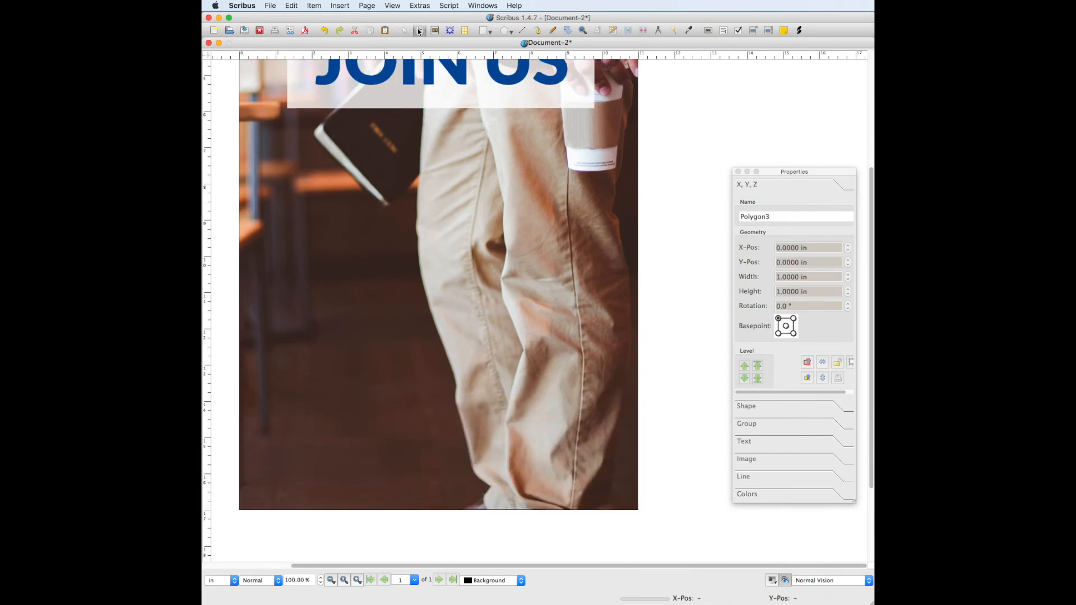
left_click_drag(270, 206, 396, 280)
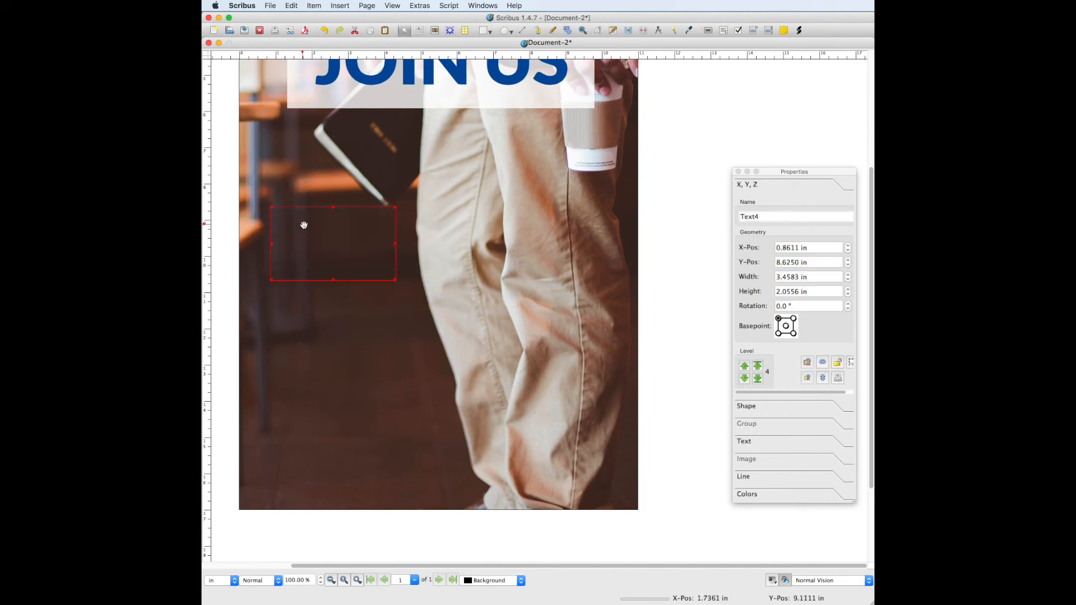
type("Men's Bible Study")
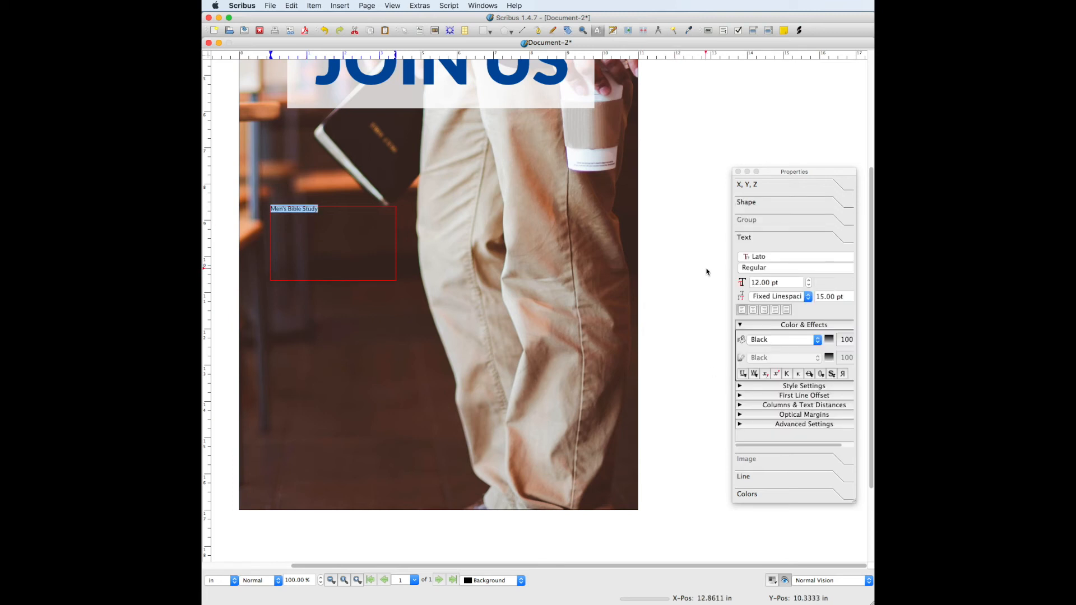
Change the Men's Bible Study text to a heavier Lato style
left_click(762, 268)
left_click(752, 284)
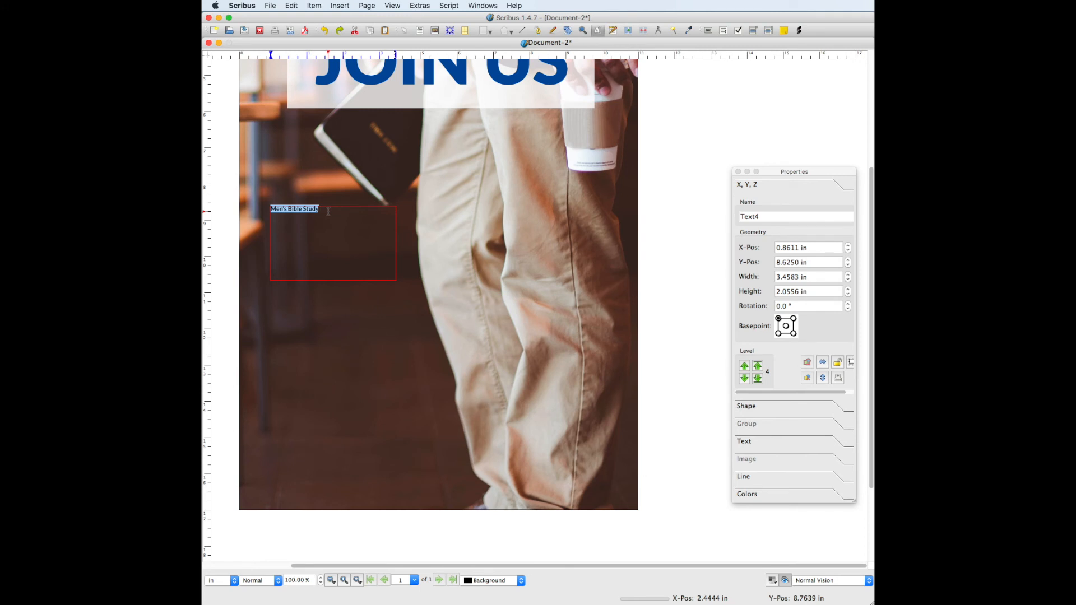
Set the Men's Bible Study text to 47 pt with Automatic Linespacing
left_click(744, 443)
left_click_drag(758, 283, 747, 283)
type("47")
key("Return")
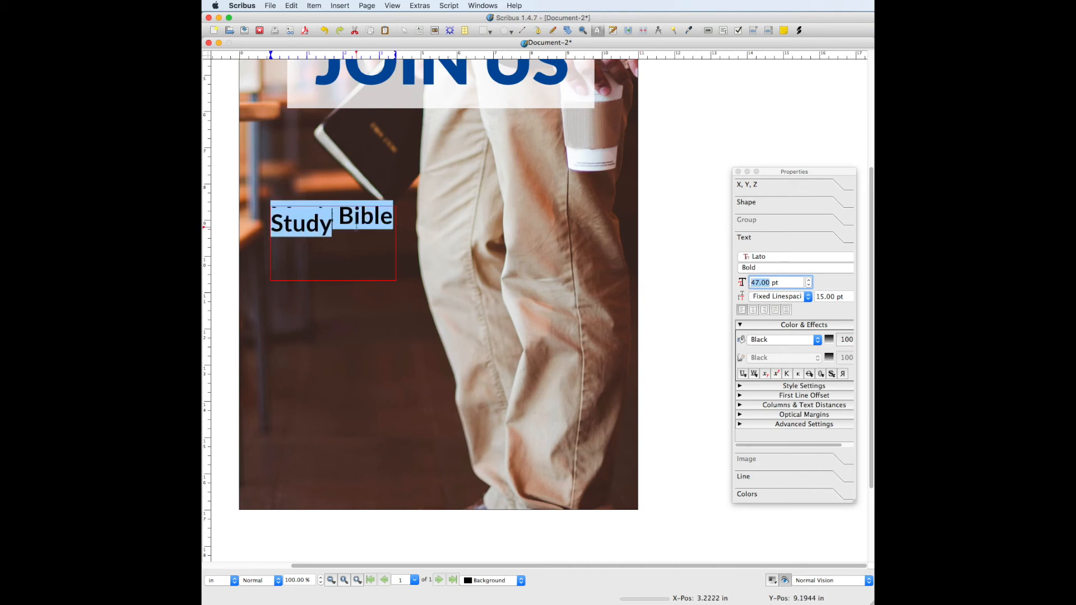
left_click(782, 297)
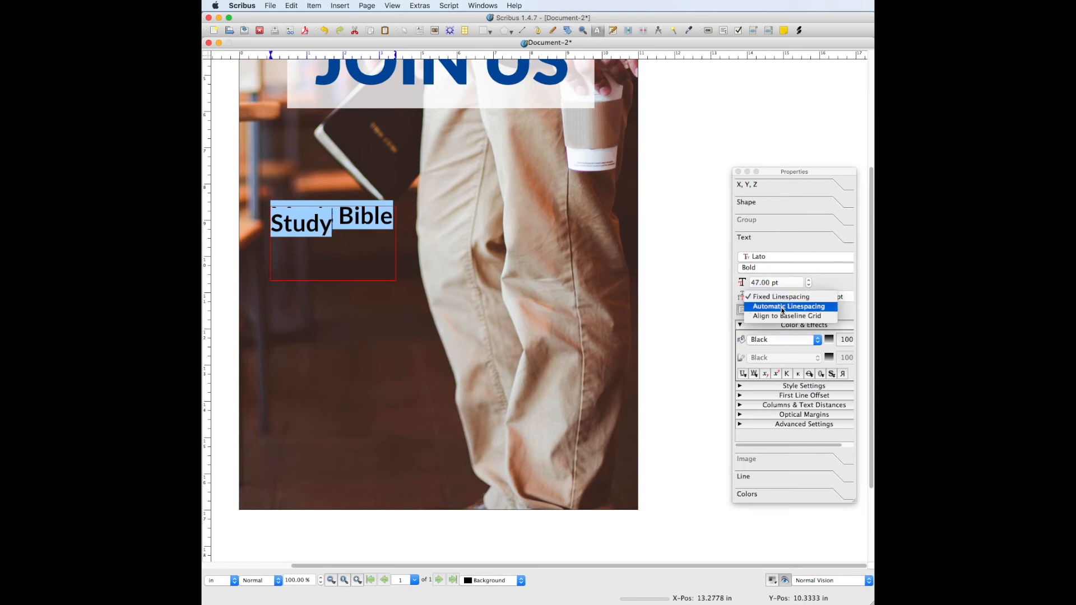
left_click(782, 307)
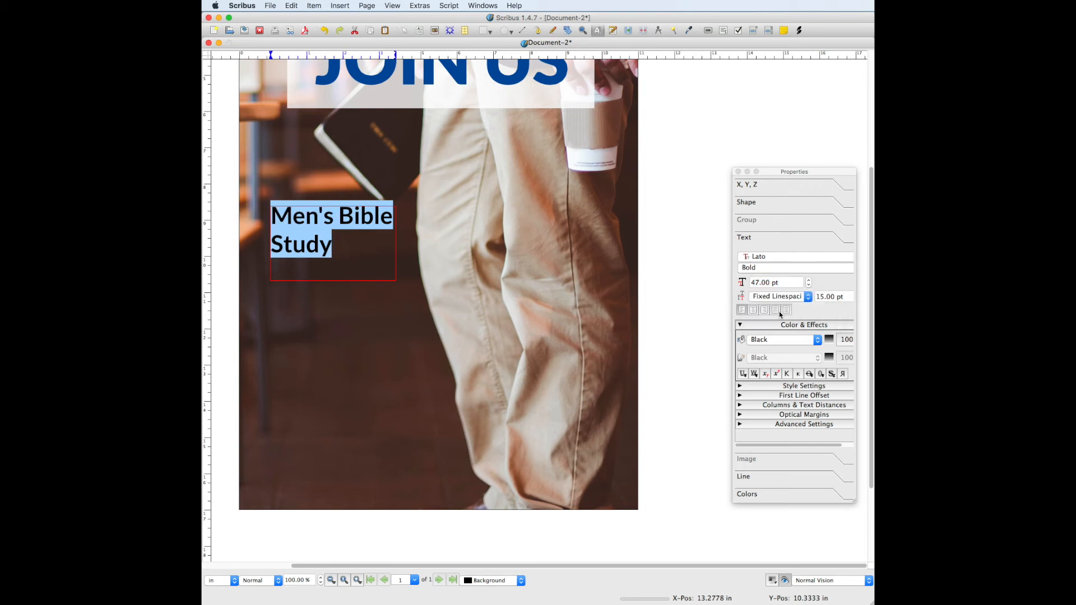
Colour the Men's Bible Study text White and deselect its frame
left_click(772, 339)
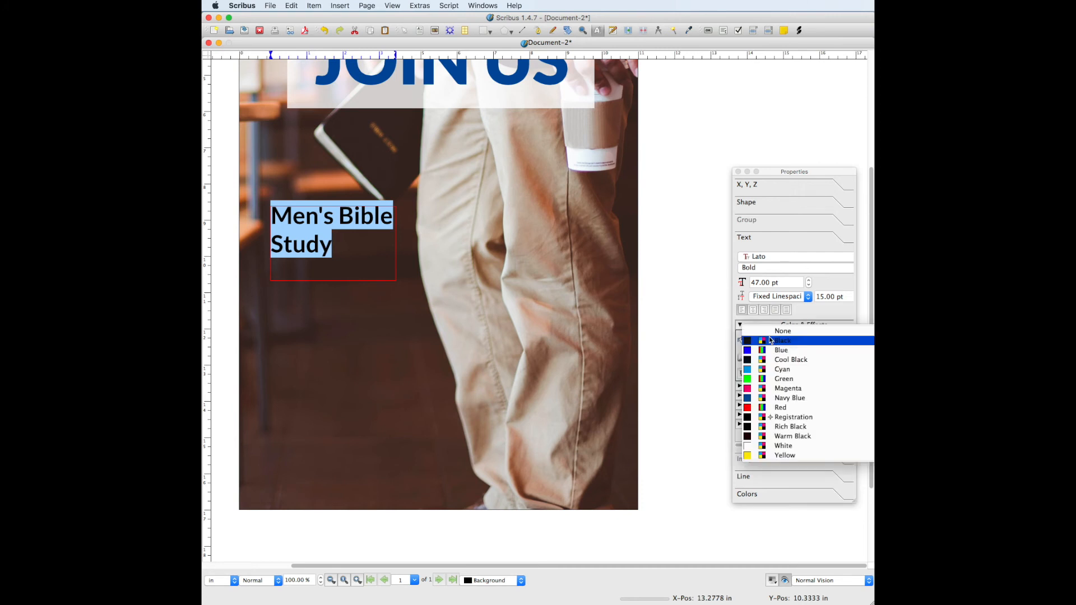
left_click(762, 450)
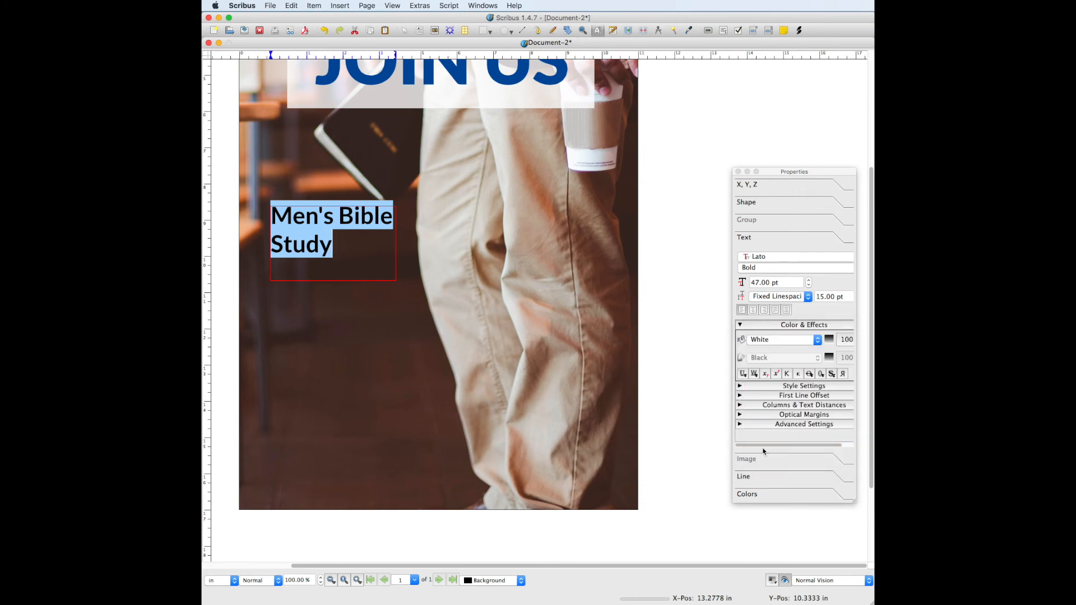
left_click(686, 392)
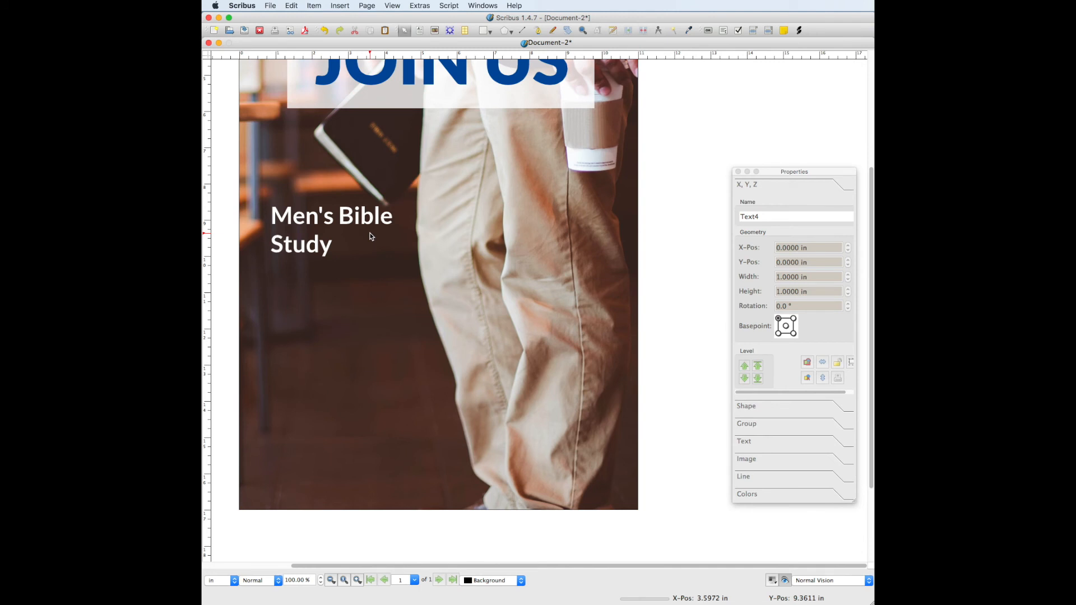
Draw a text frame about 2.97 by 1.29 in below Men's Bible Study and enter Thursday Evenings and 6pm-8pm on two lines
left_click(421, 30)
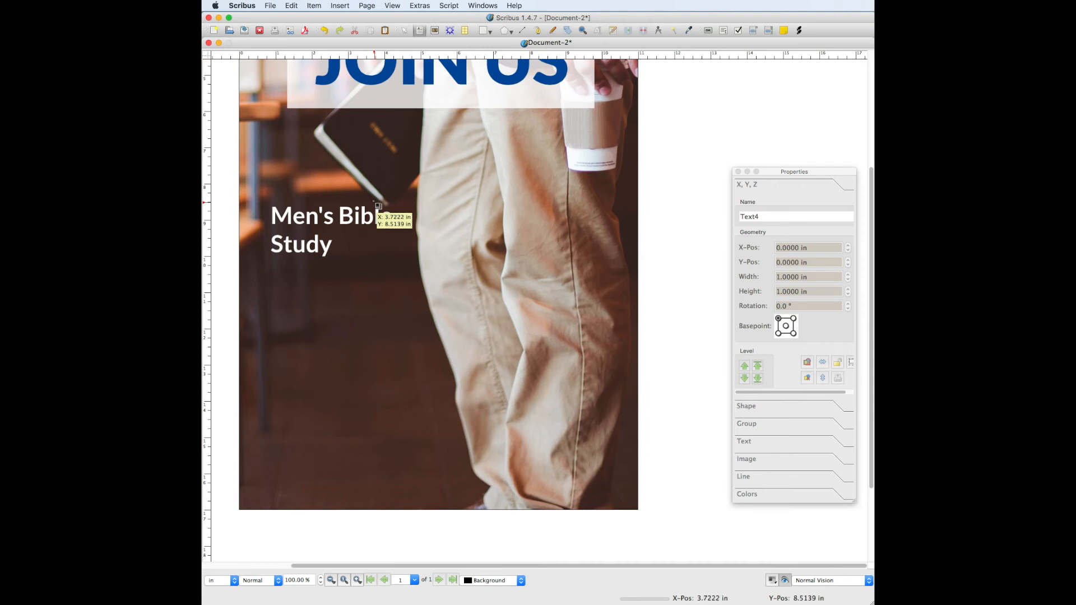
left_click_drag(271, 263, 378, 310)
double_click(347, 292)
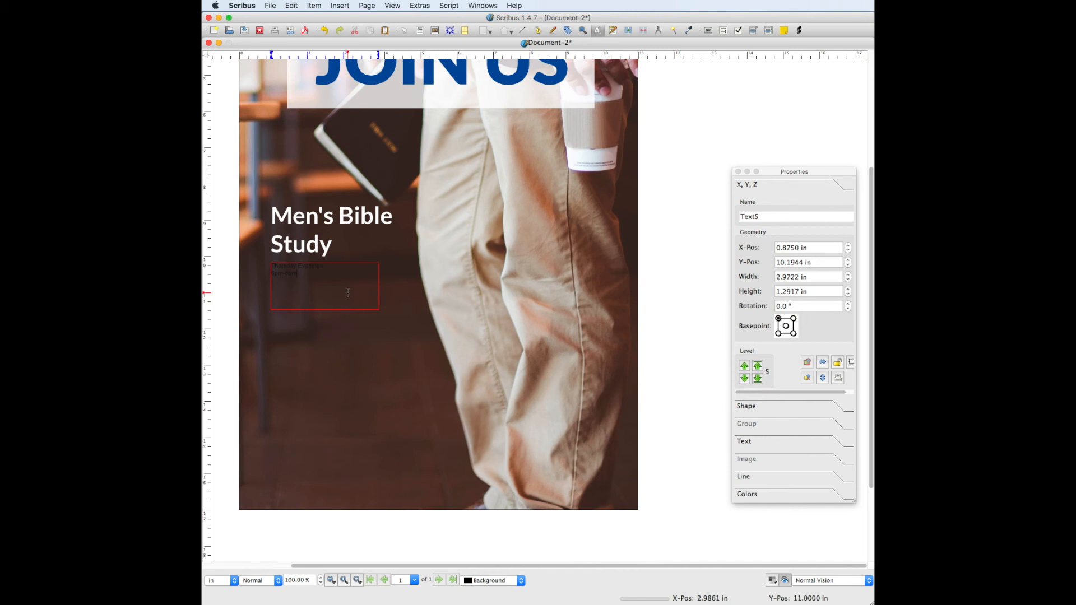
Format the Thursday Evenings 6pm-8pm text in Lato at 32 pt with Automatic Linespacing
key("super+a")
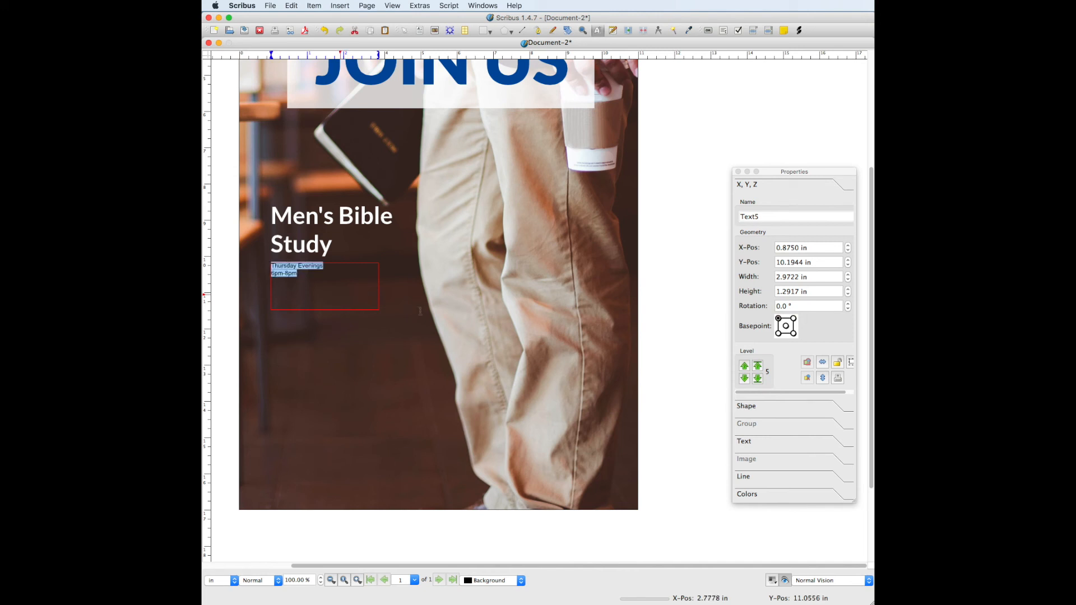
left_click(744, 442)
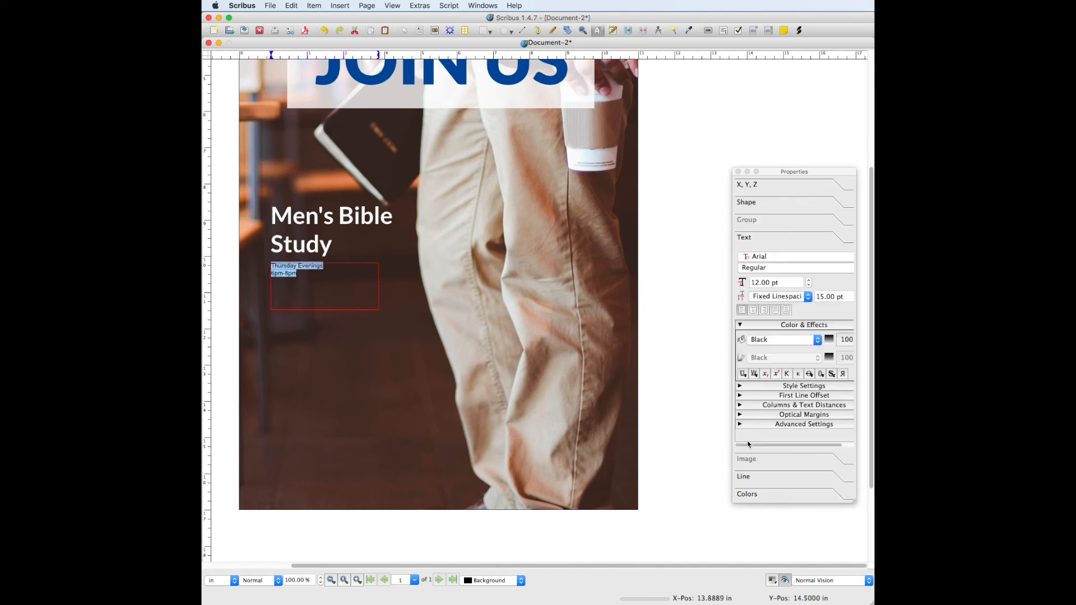
left_click(769, 259)
scroll(765, 313, "down", 20)
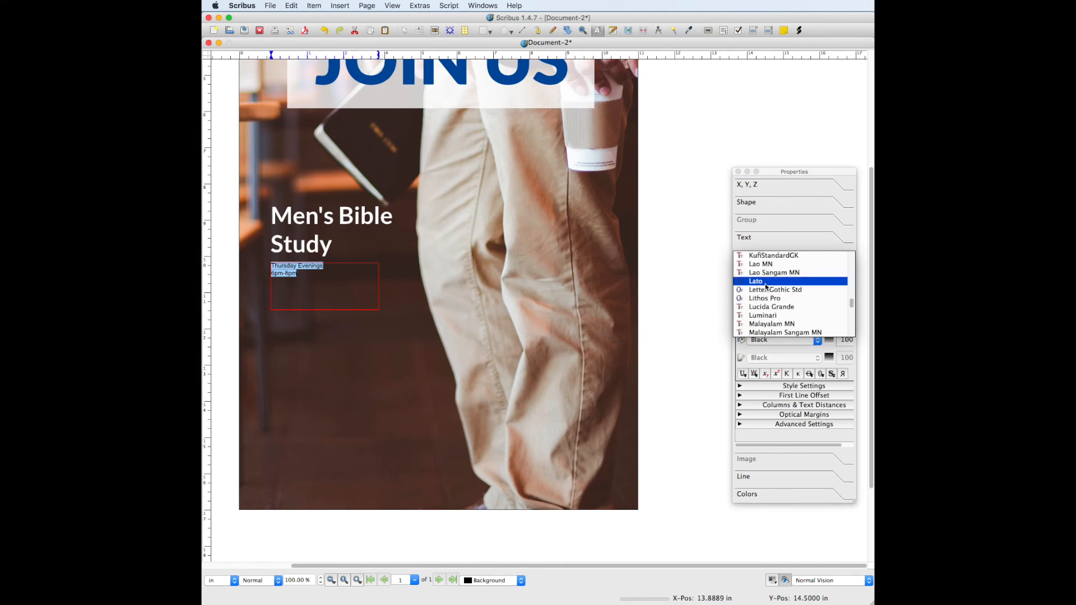
left_click(766, 285)
left_click(751, 282)
type("32")
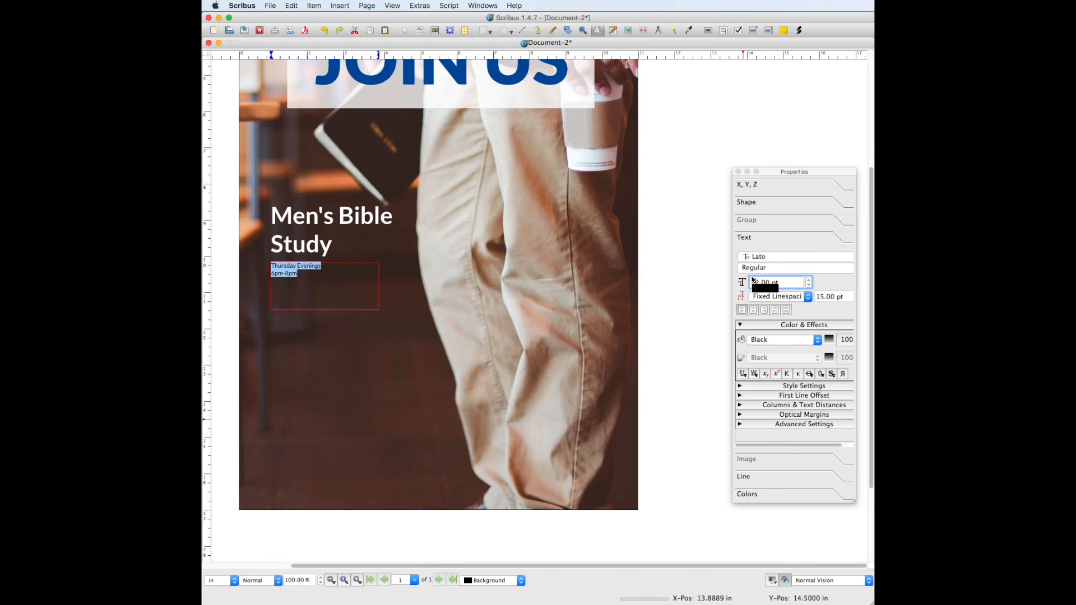
key("Return")
left_click(772, 296)
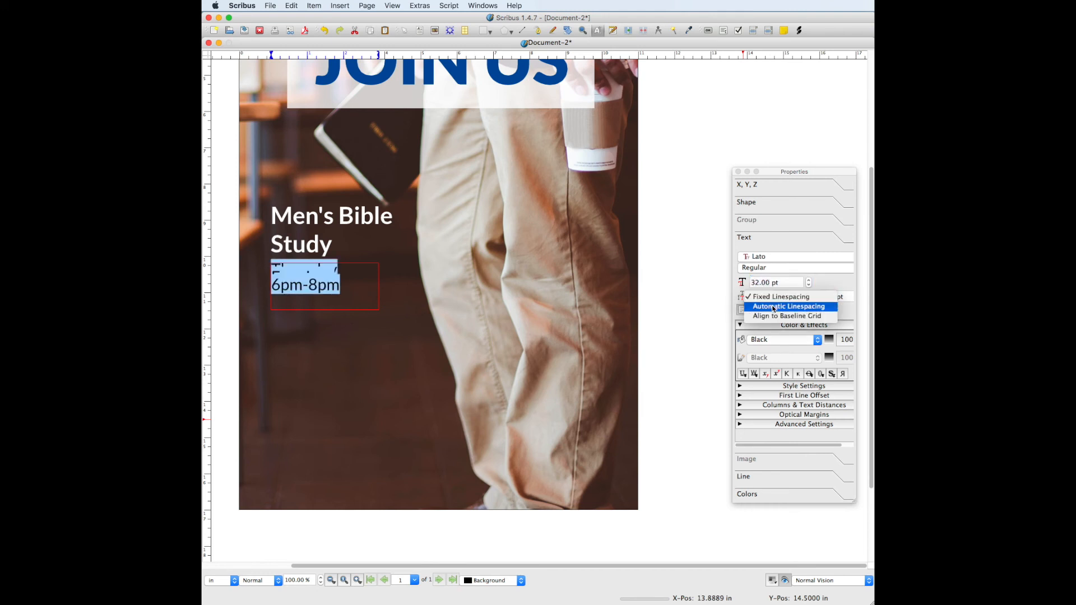
left_click(774, 307)
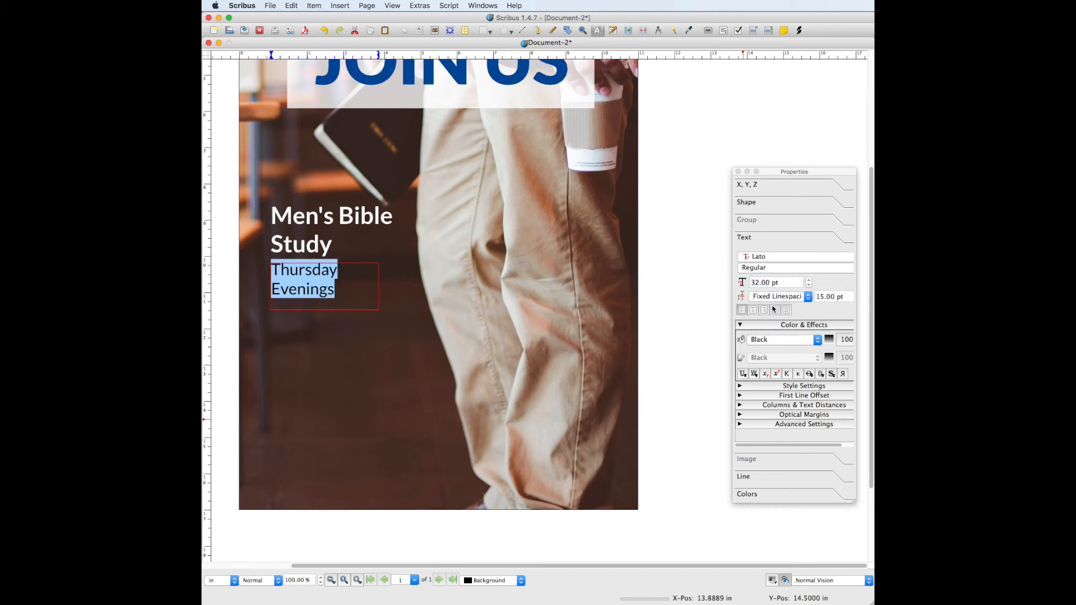
Colour the day and time text White and widen its frame so Thursday Evenings fits on one line
left_click(767, 340)
left_click(761, 450)
key("Escape")
left_click_drag(377, 311, 407, 303)
left_click(695, 287)
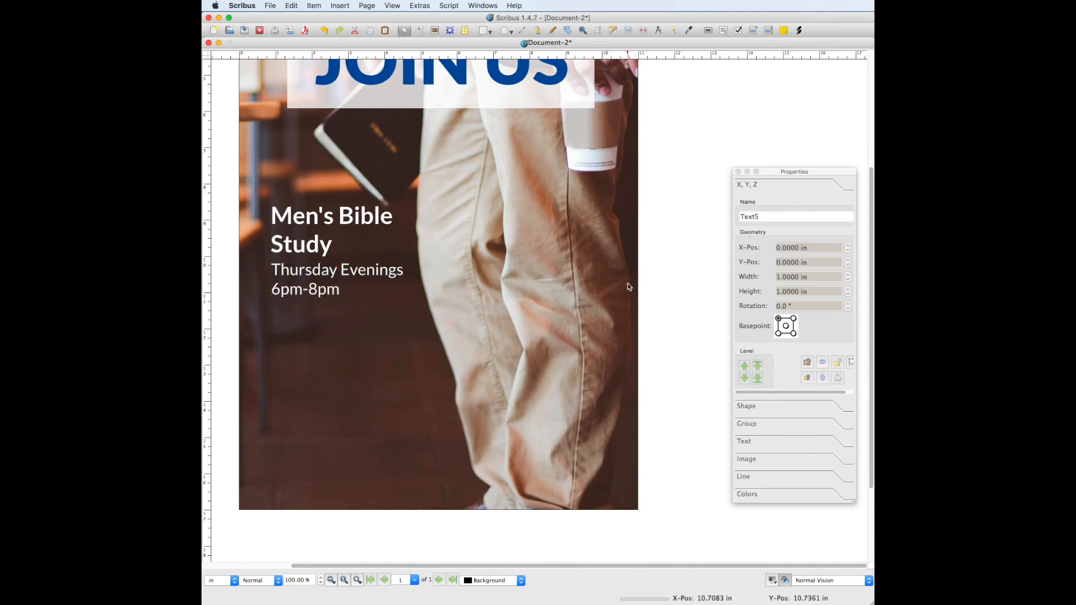
Draw a text frame about 3.26 by 2.39 in below the meeting time and enter Location:, Cool Beans Coffee and the venue's address
left_click(419, 30)
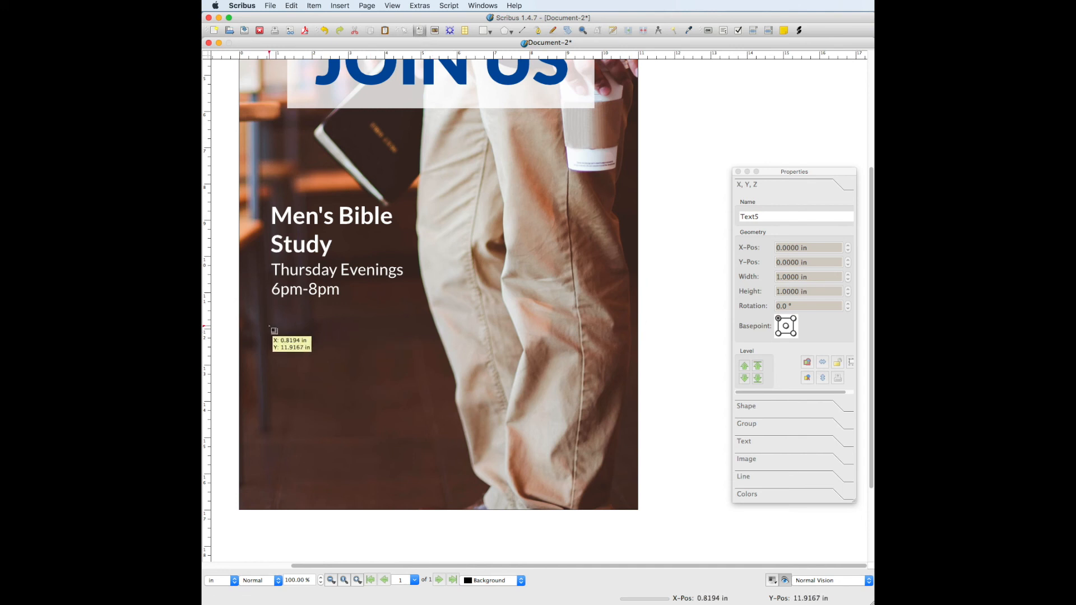
left_click_drag(272, 324, 391, 410)
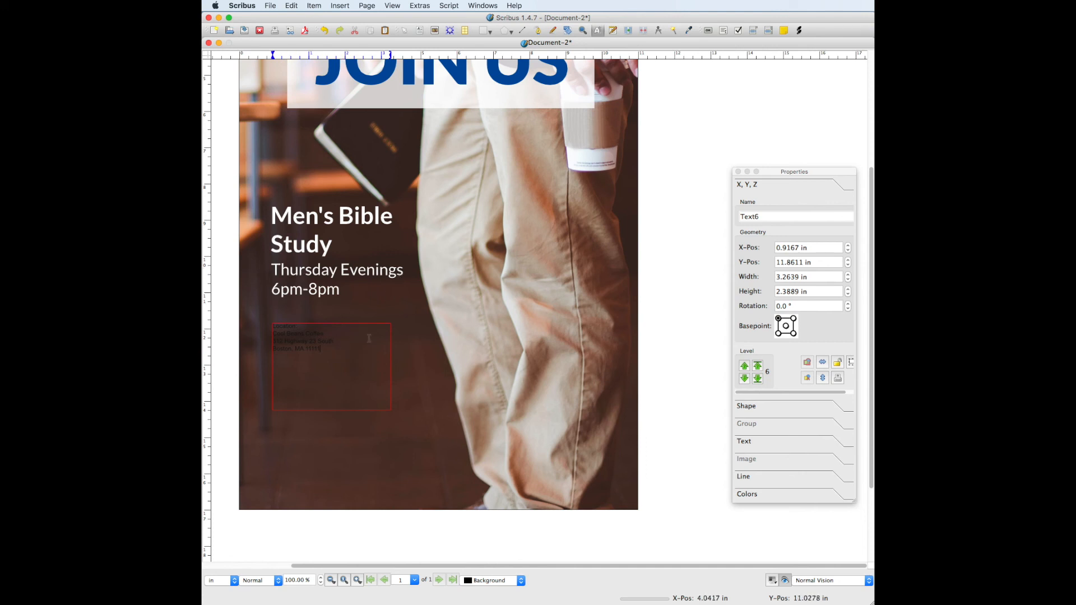
Format the location text in Lato at 32 pt with Automatic Linespacing
key("super+a")
left_click(746, 442)
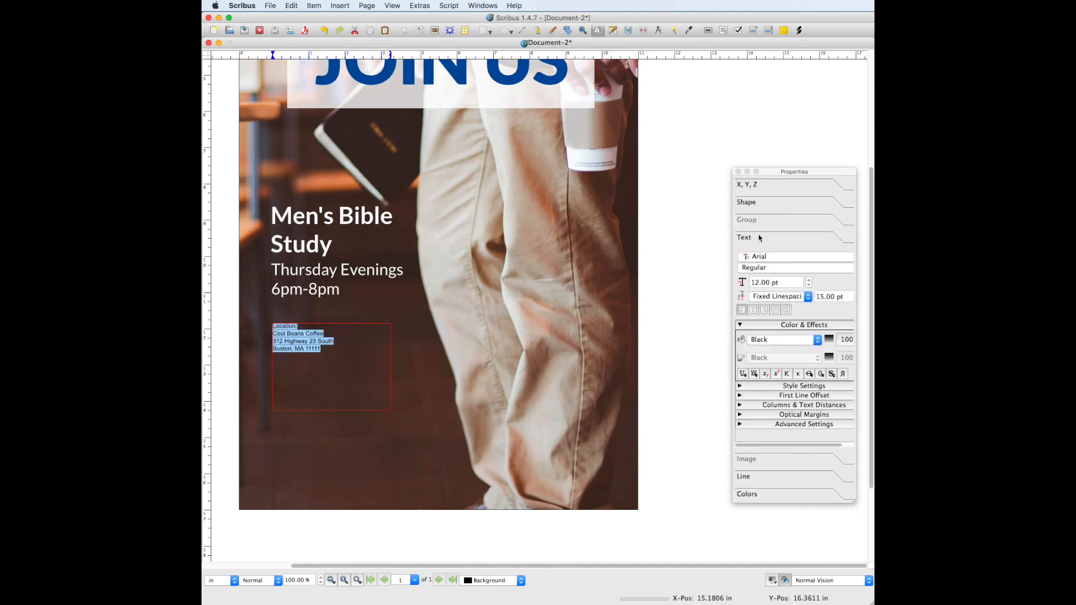
left_click(765, 259)
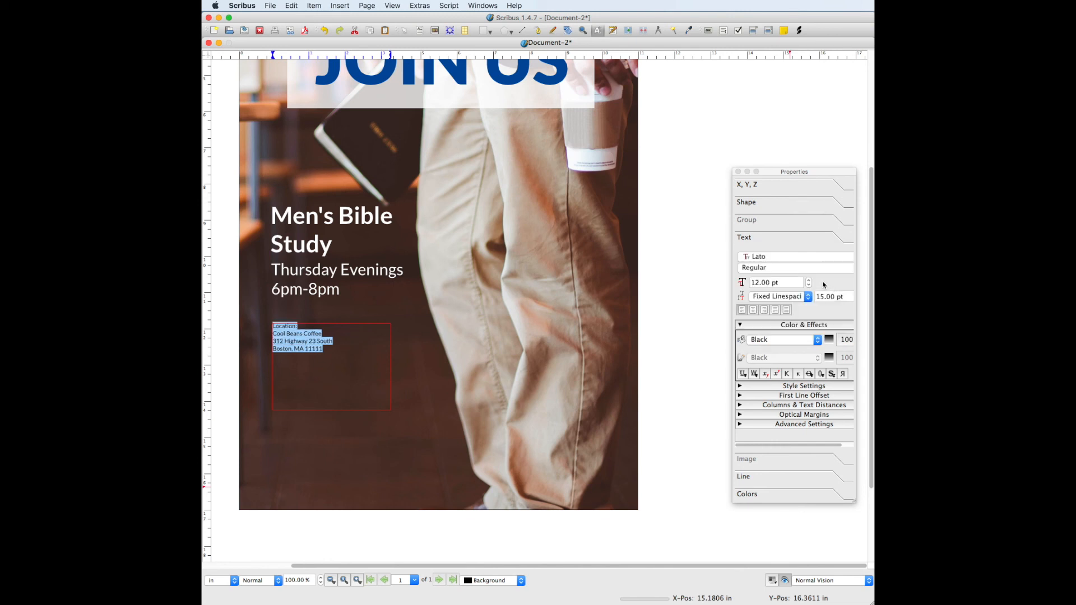
left_click(755, 282)
key("BackSpace")
type("3")
key("Return")
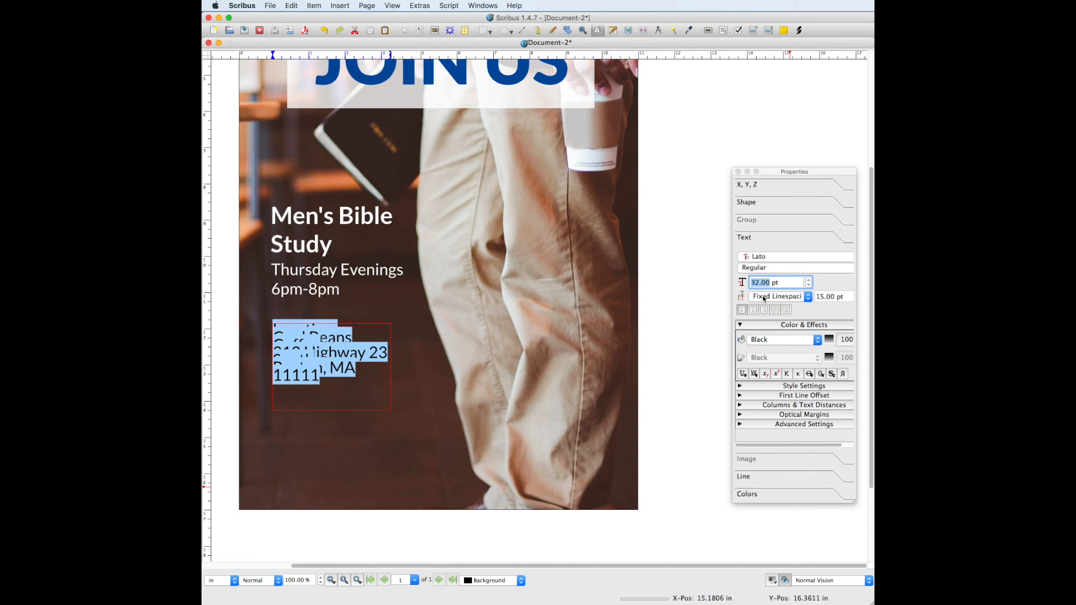
left_click(765, 297)
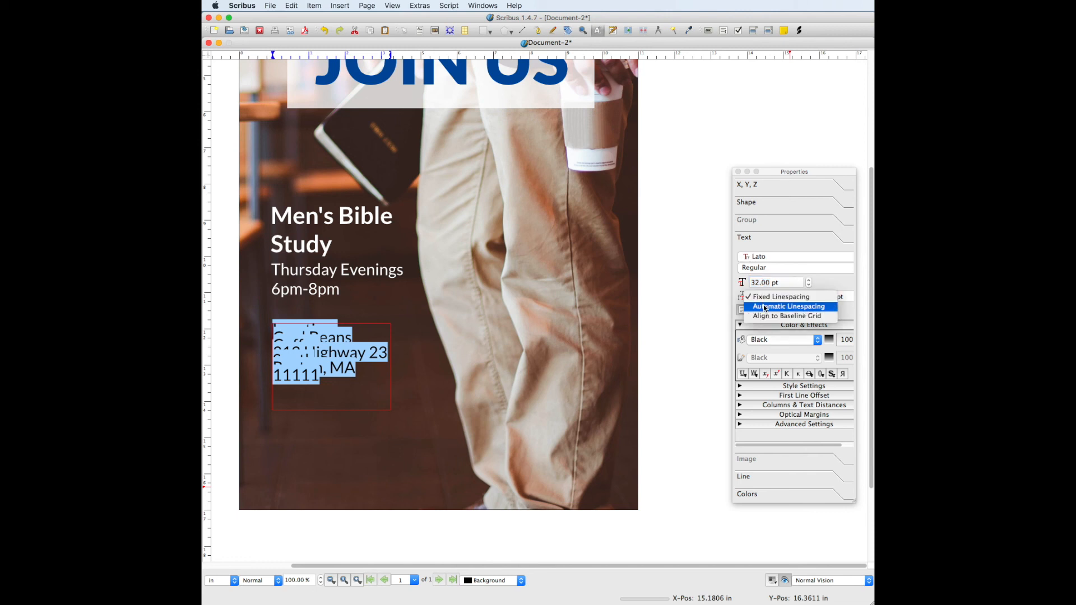
left_click(764, 305)
Widen the location frame to about 4.53 in and colour its text White
key("Escape")
left_click_drag(391, 367, 437, 368)
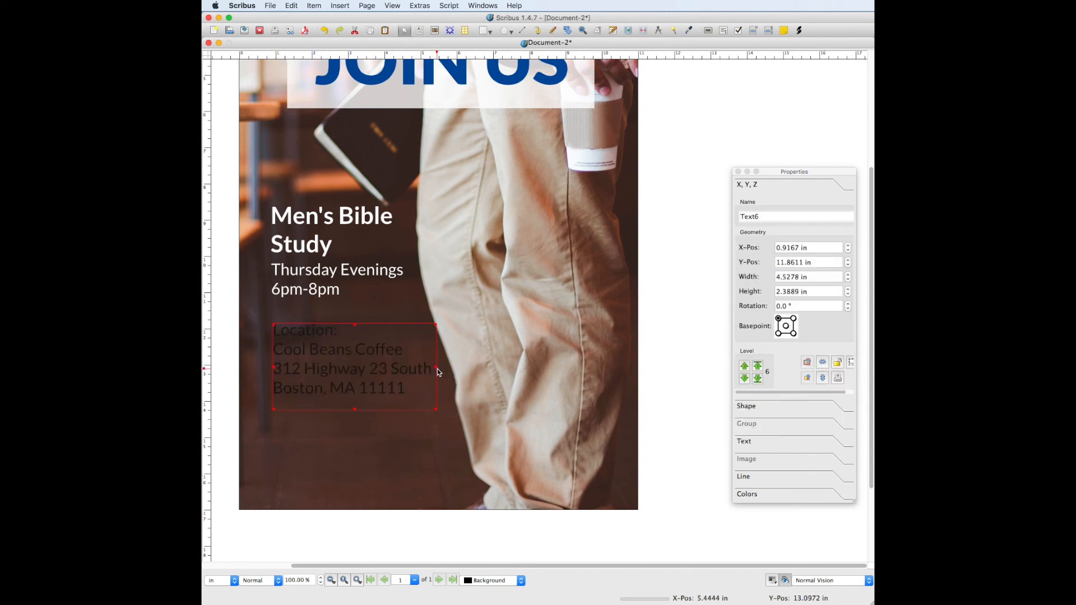
double_click(357, 374)
key("ctrl+a")
left_click(782, 340)
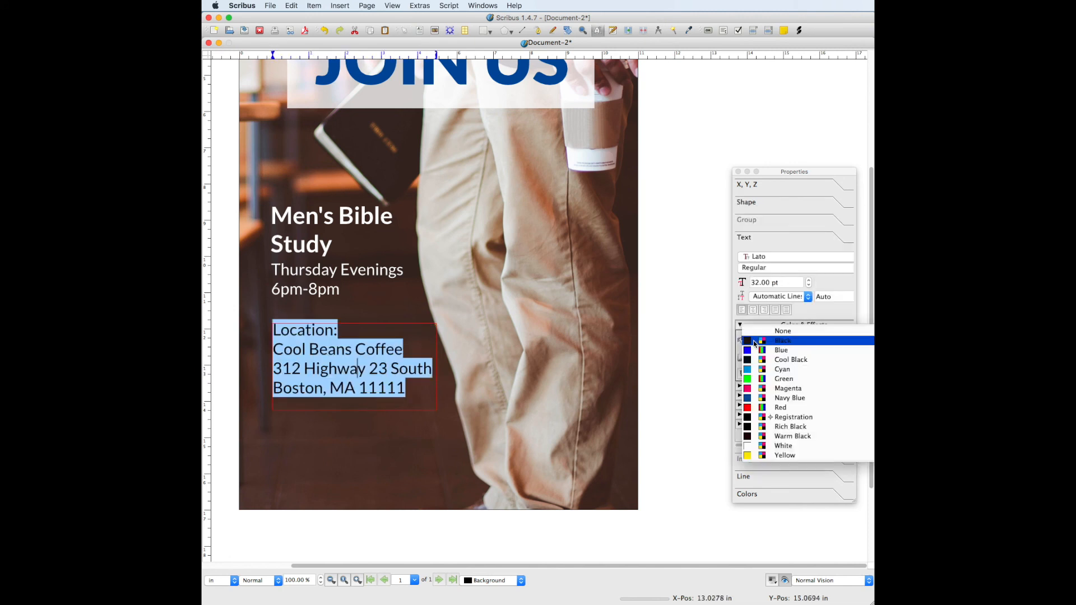
left_click(771, 445)
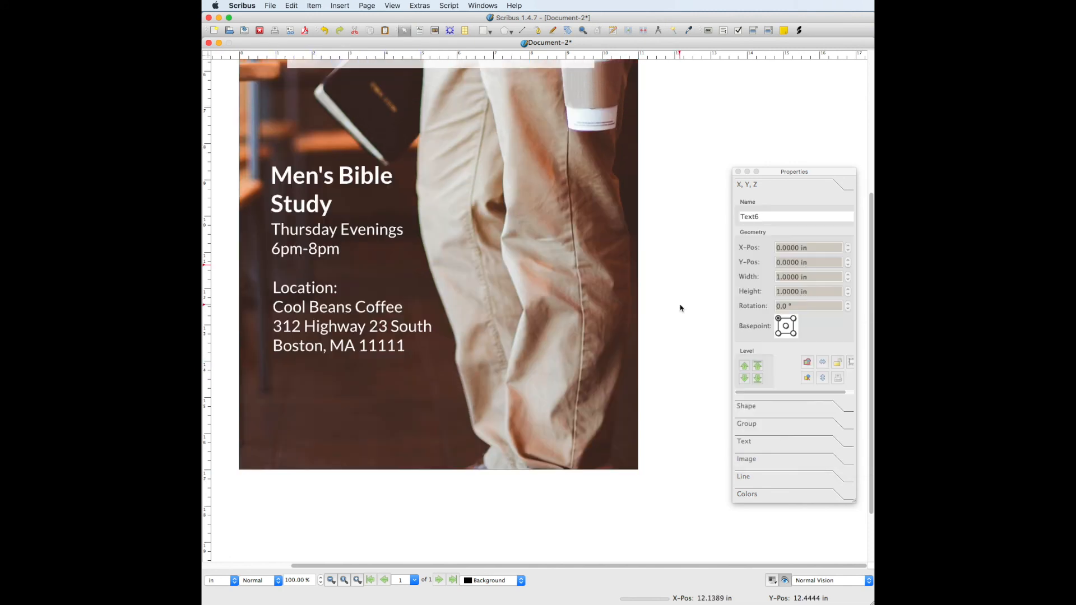
Draw an image frame about 4.96 by 1.89 in below the address and load the white Simply Church logo into it
left_click(434, 31)
left_click_drag(273, 378, 452, 445)
right_click(374, 416)
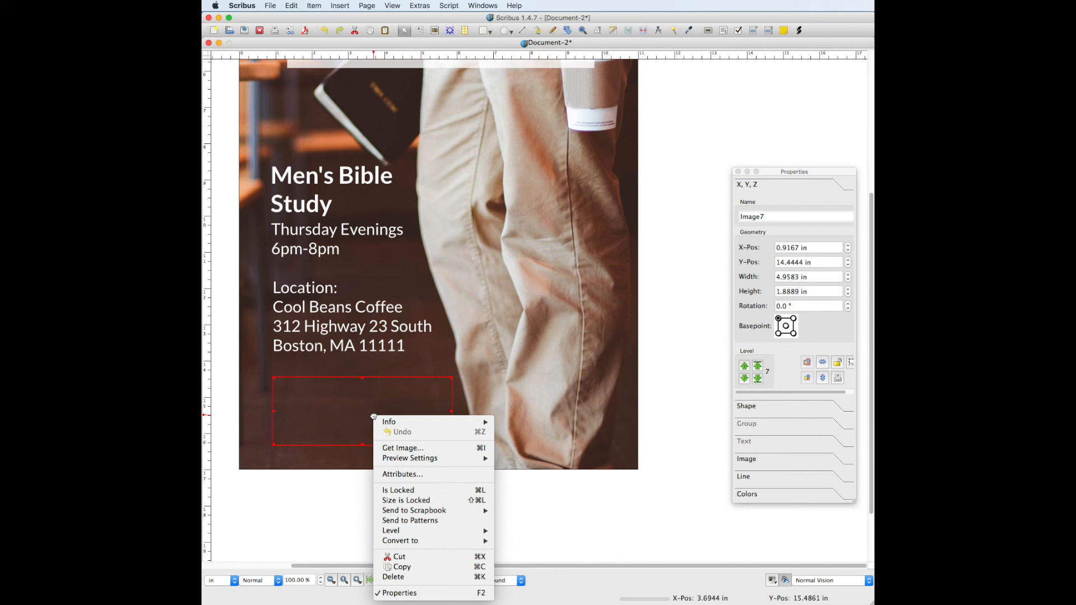
left_click(401, 450)
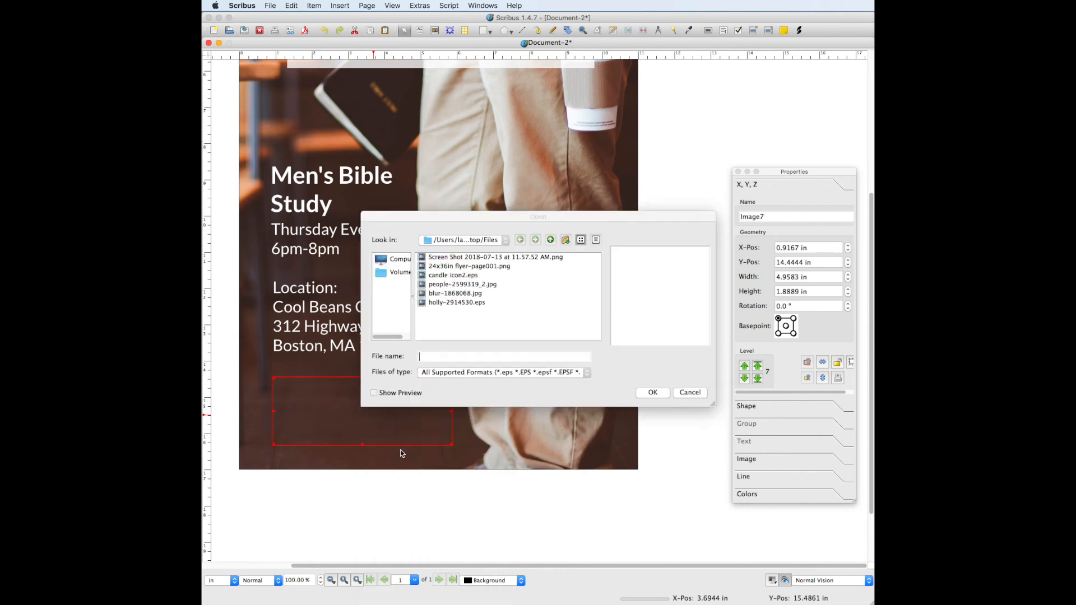
left_click(468, 276)
left_click(664, 398)
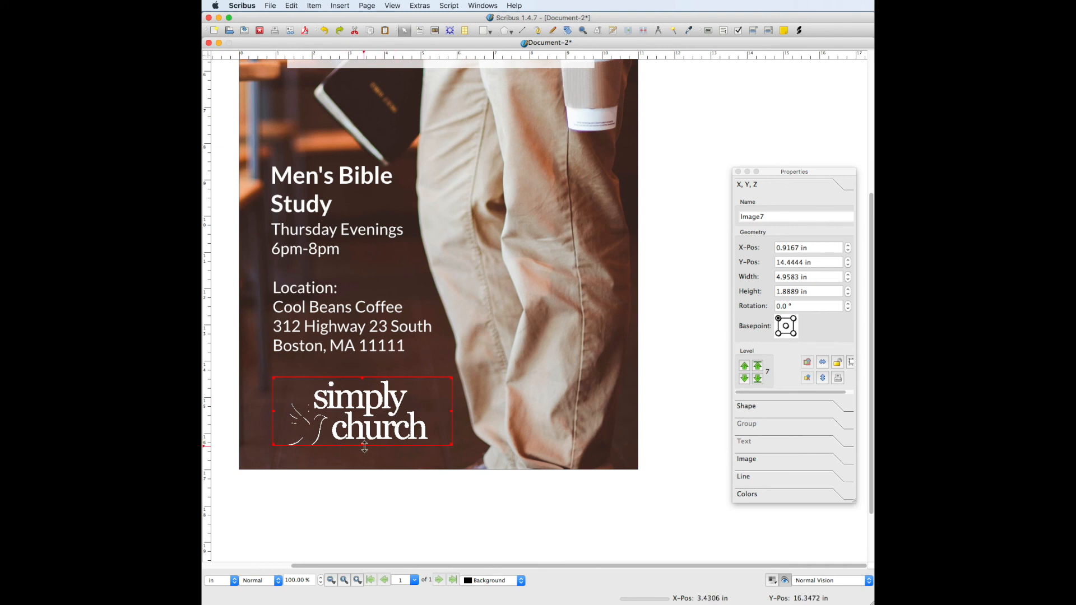
Extend the logo frame slightly at its lower edge and move the logo up a little closer to the address
left_click_drag(364, 447, 363, 452)
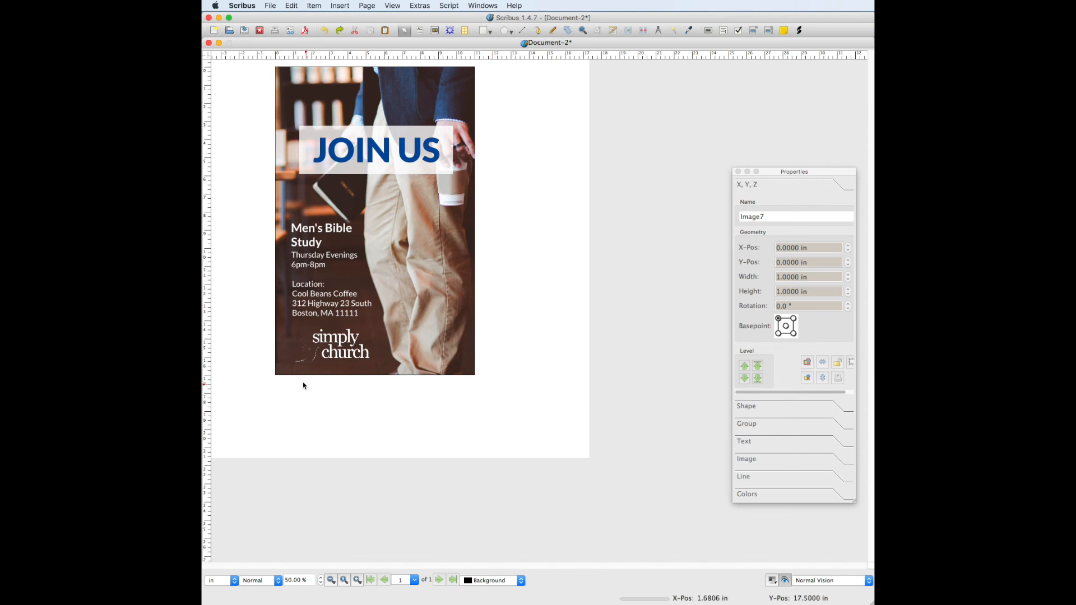
left_click(332, 348)
left_click_drag(332, 349, 332, 344)
left_click(538, 181)
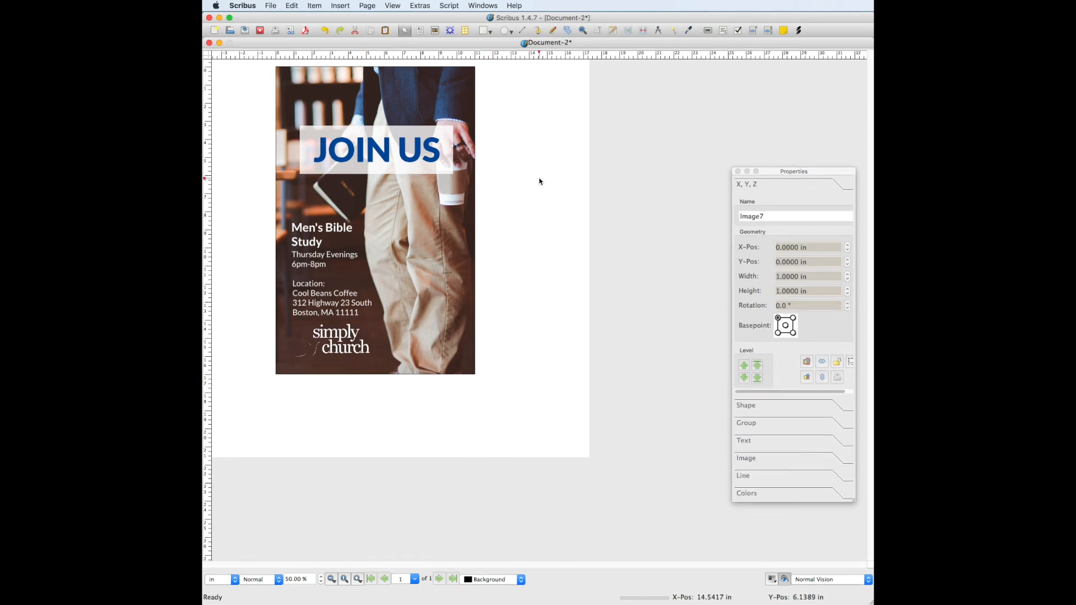
Save the document under the file name mens ministry flyer.sla
left_click(270, 6)
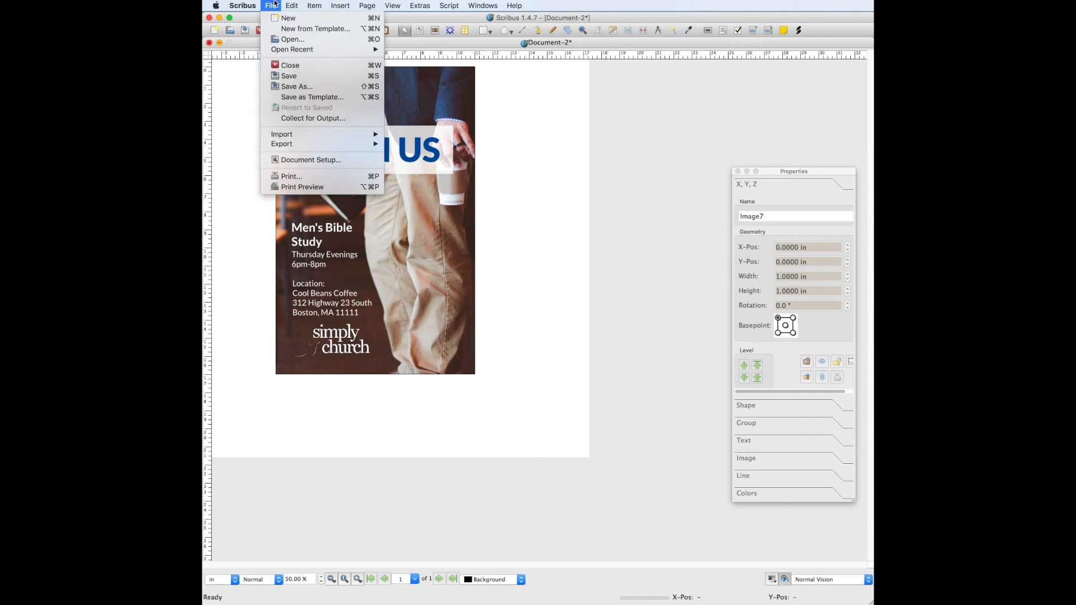
left_click(340, 86)
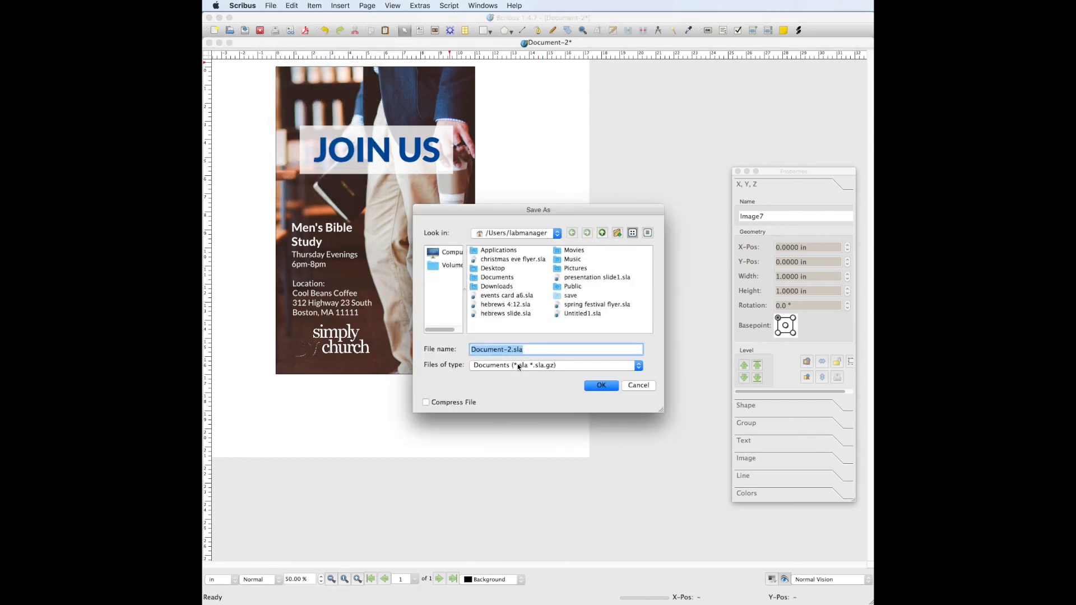
type("mens")
type("ministry flyer")
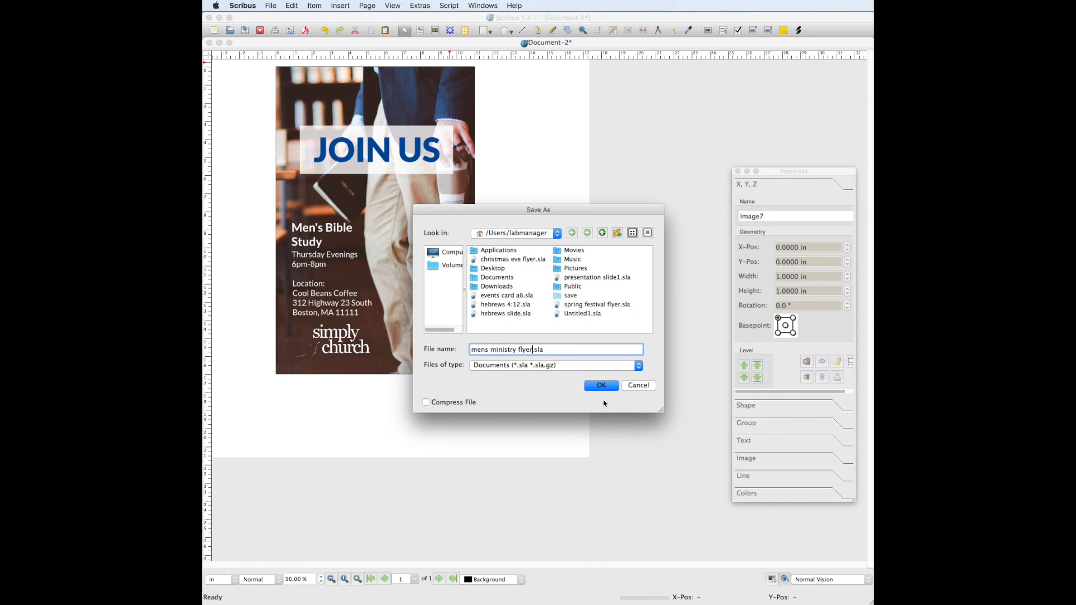
left_click(603, 388)
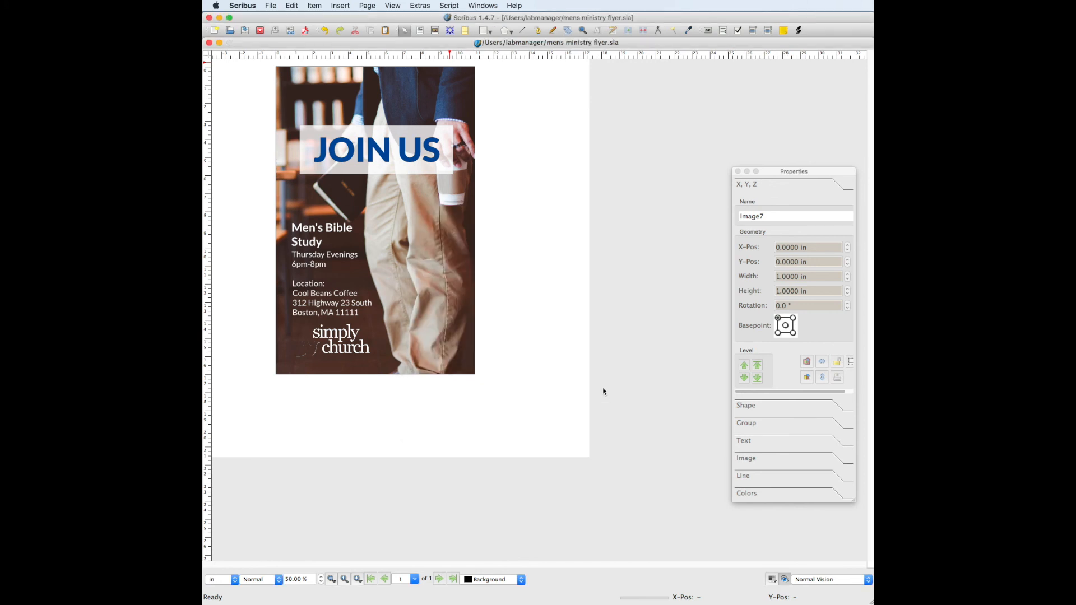